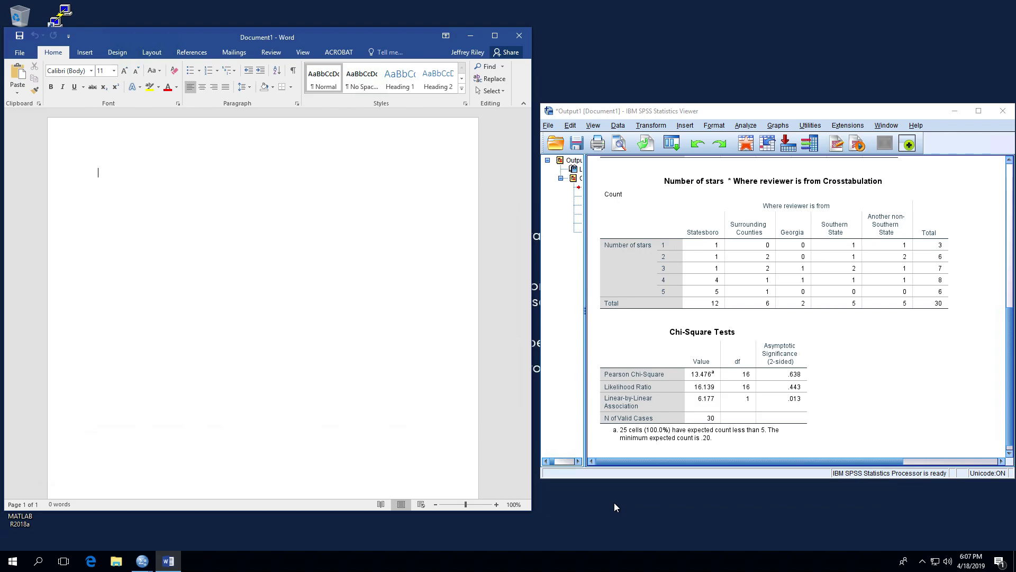
# Select the crosstabulation table in the SPSS output.
pyautogui.click(738, 271)
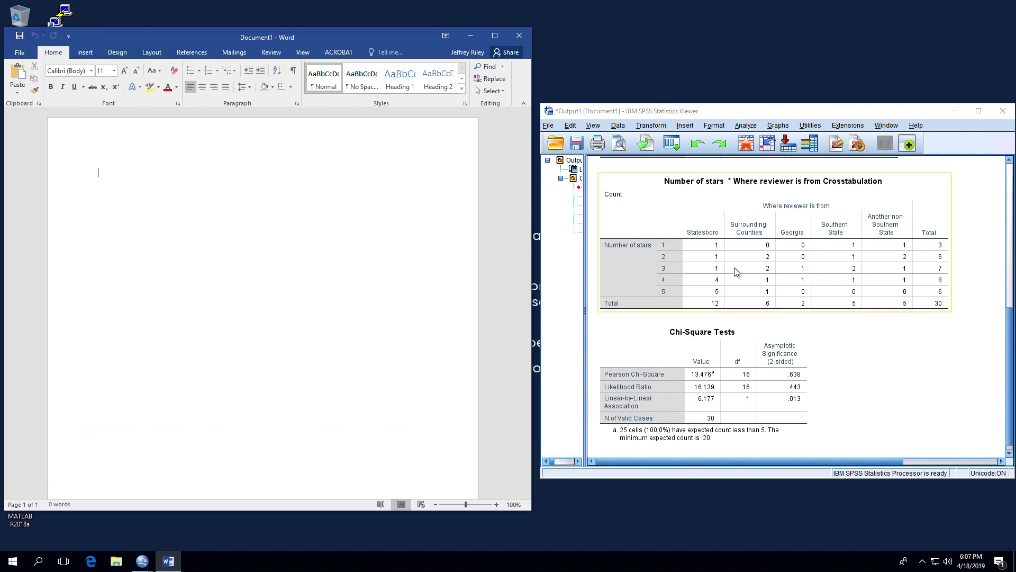
pyautogui.click(855, 346)
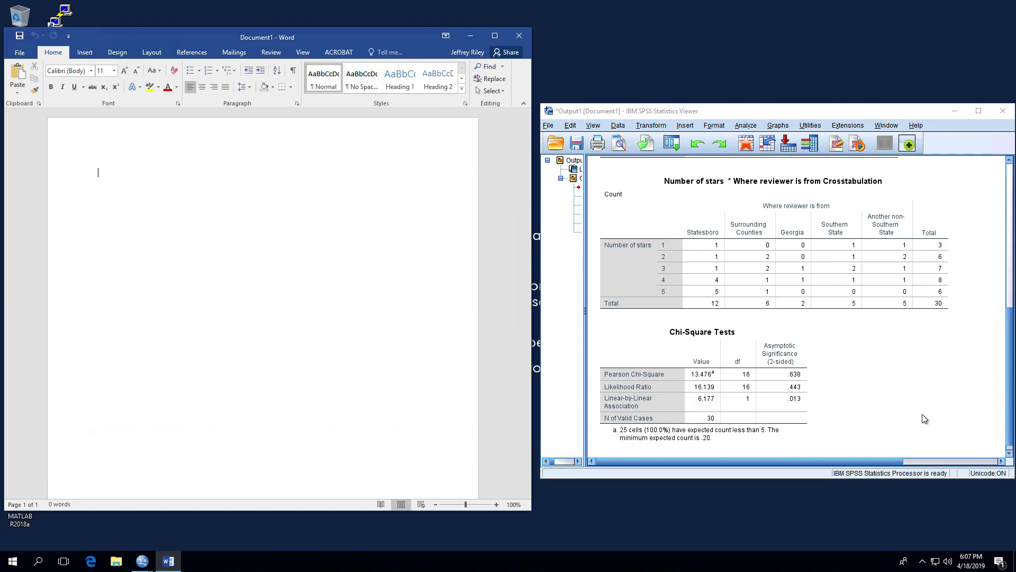
pyautogui.click(898, 213)
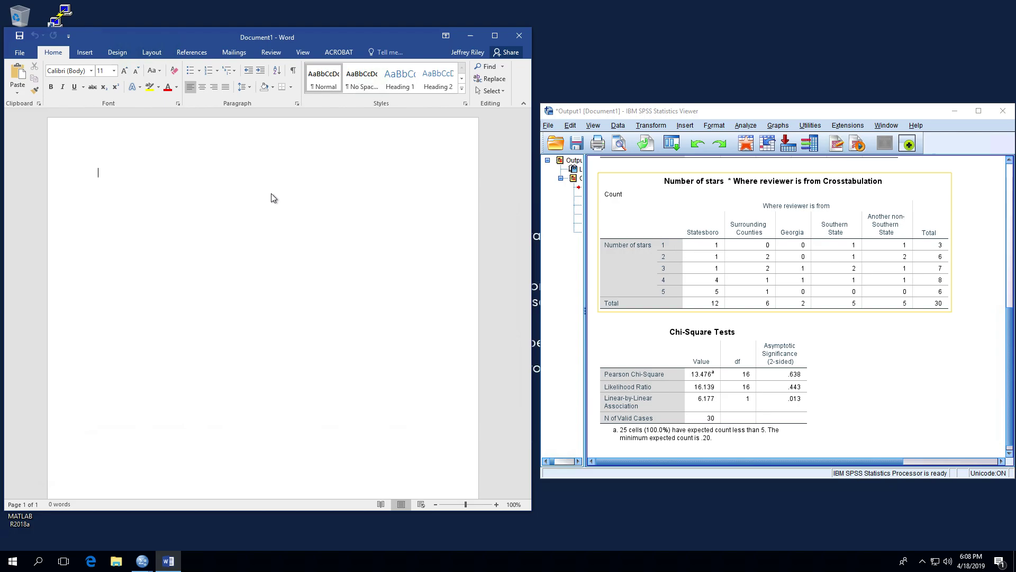
# Insert a table of 6 columns and 7 rows into the Word document.
pyautogui.click(215, 176)
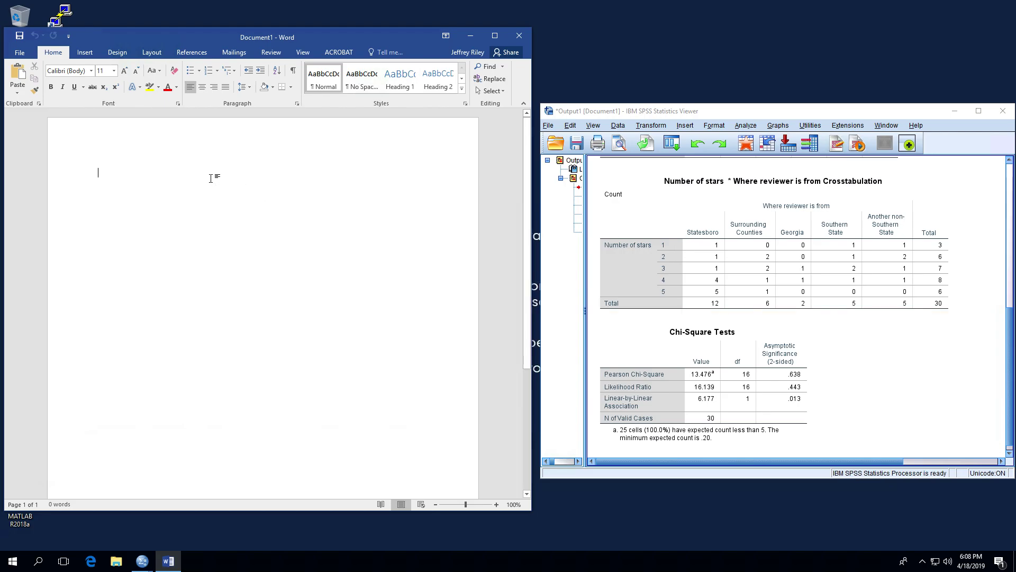
pyautogui.click(85, 53)
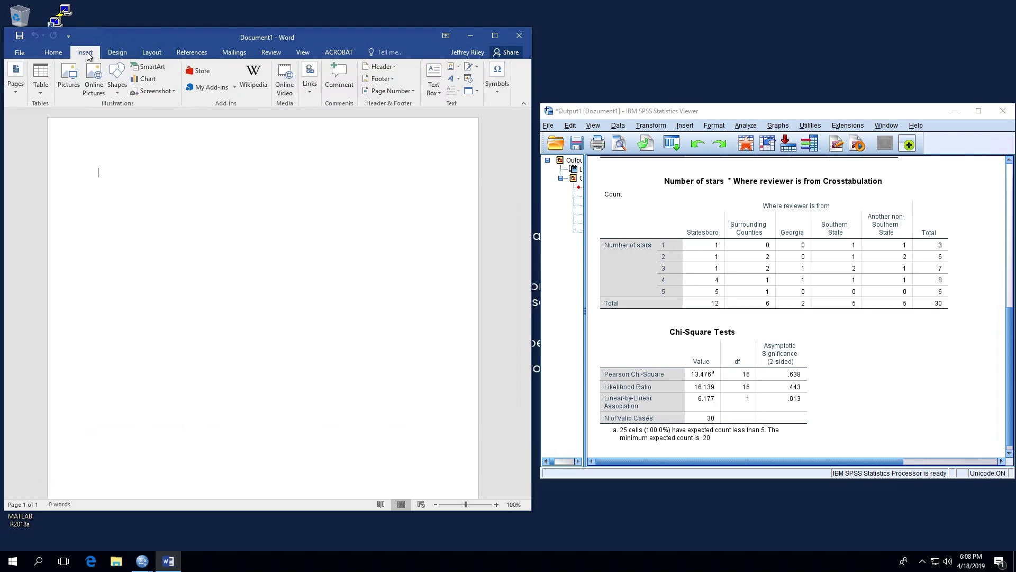
pyautogui.click(41, 86)
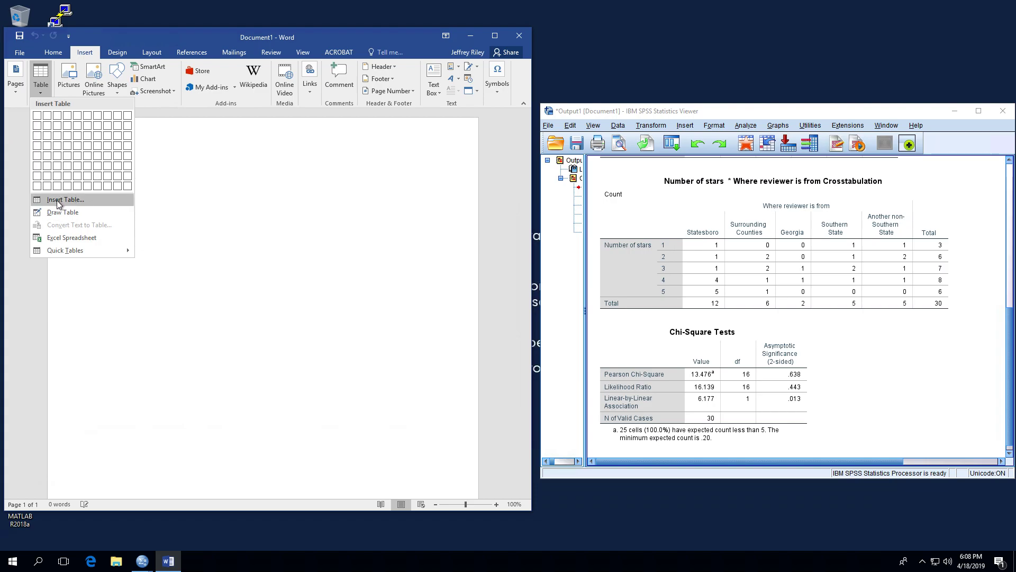
pyautogui.click(58, 204)
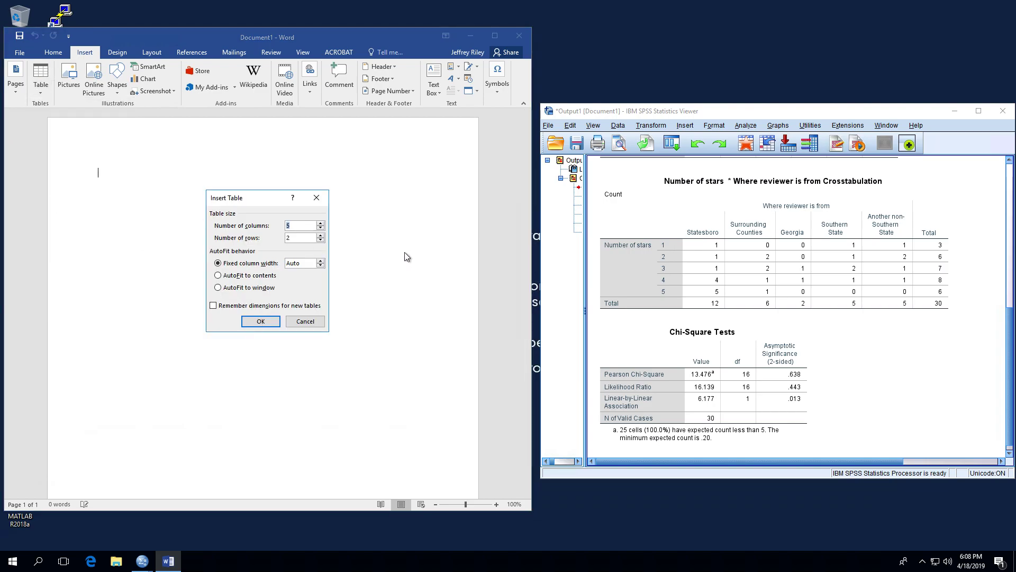
pyautogui.click(321, 224)
pyautogui.click(257, 324)
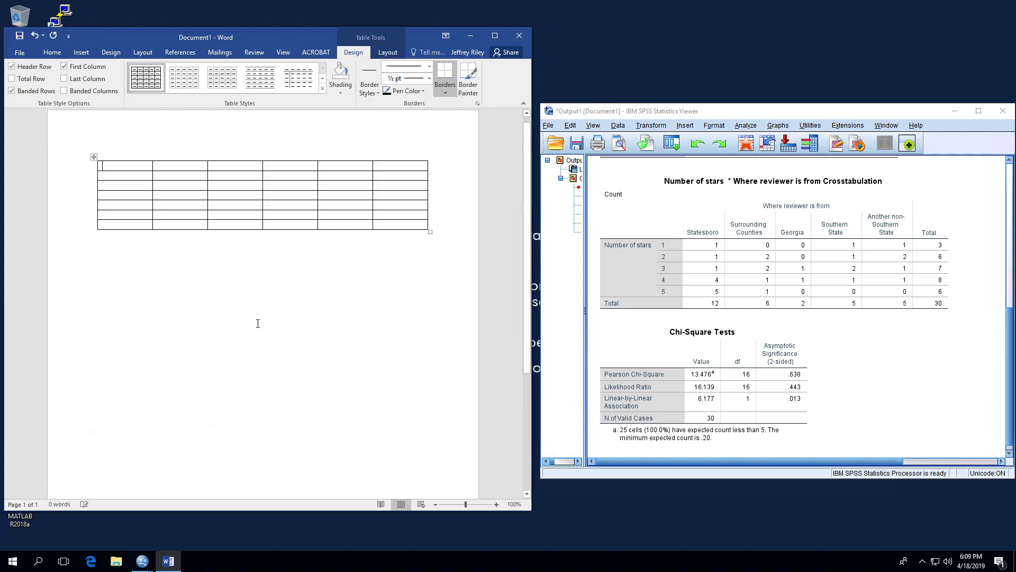
# Merge the table's first row into a single cell.
pyautogui.click(384, 166)
pyautogui.moveTo(386, 166); pyautogui.dragTo(145, 167)
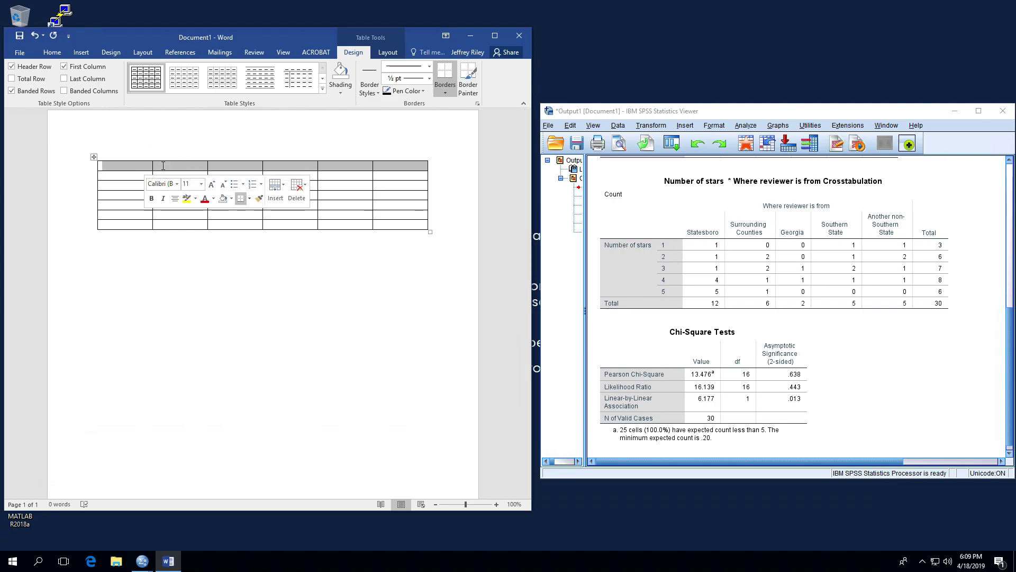
pyautogui.rightClick(162, 169)
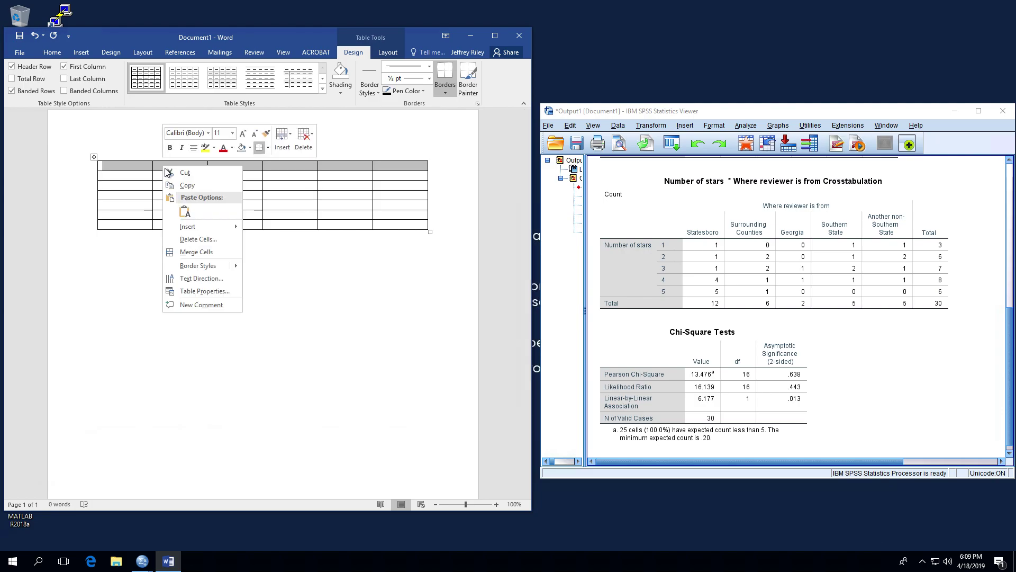
pyautogui.click(207, 255)
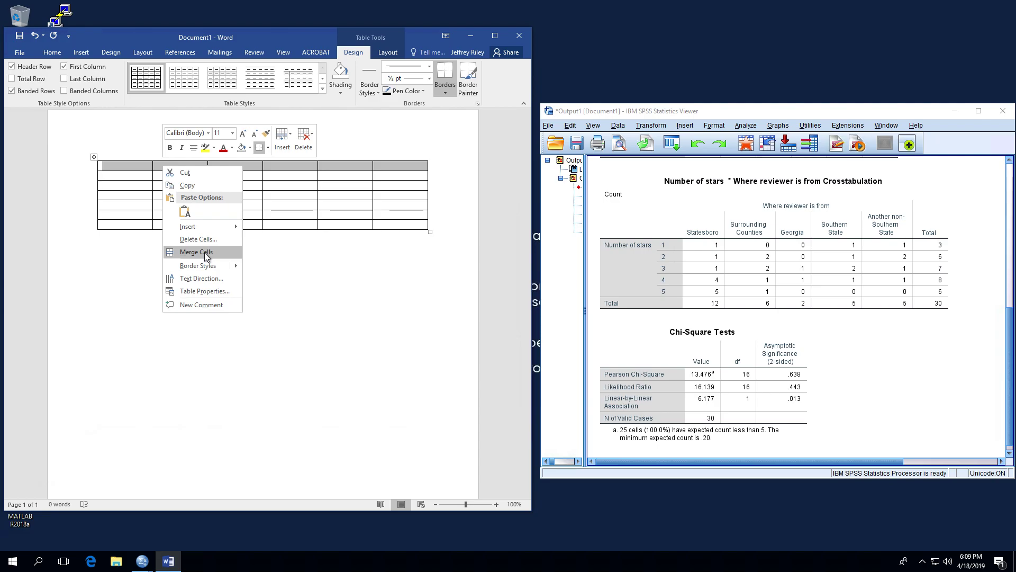
pyautogui.click(206, 253)
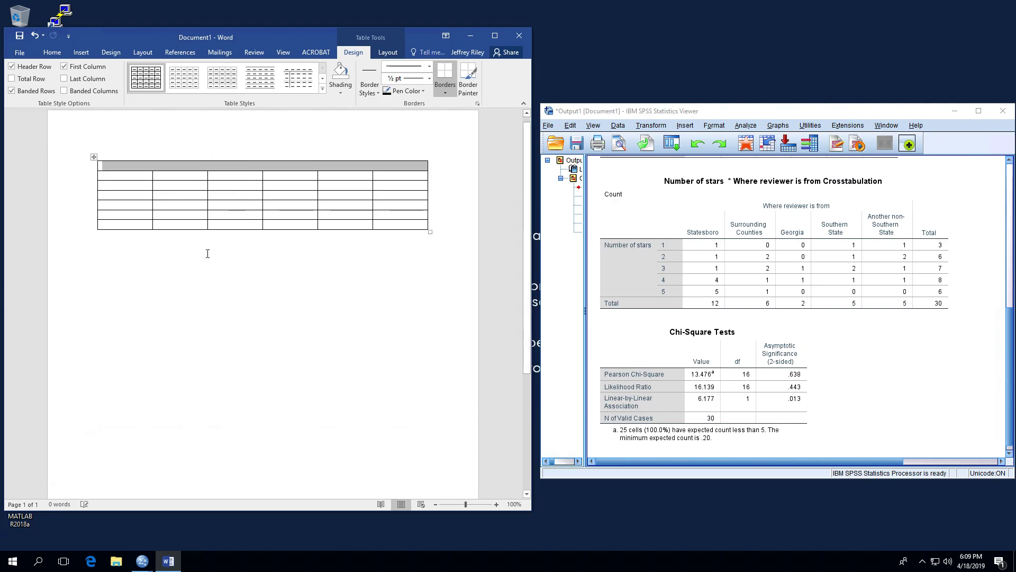
# Type 'Table 1' and, two lines below, the caption 'A crosstabulation comparing where a review was from with the number of stars…'.
pyautogui.click(195, 167)
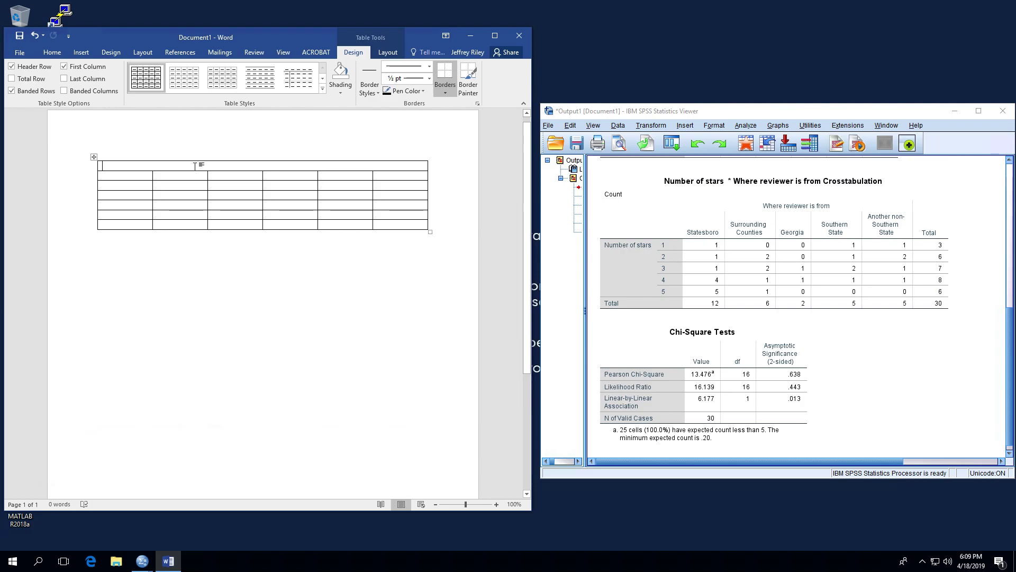
pyautogui.write('Table 1')
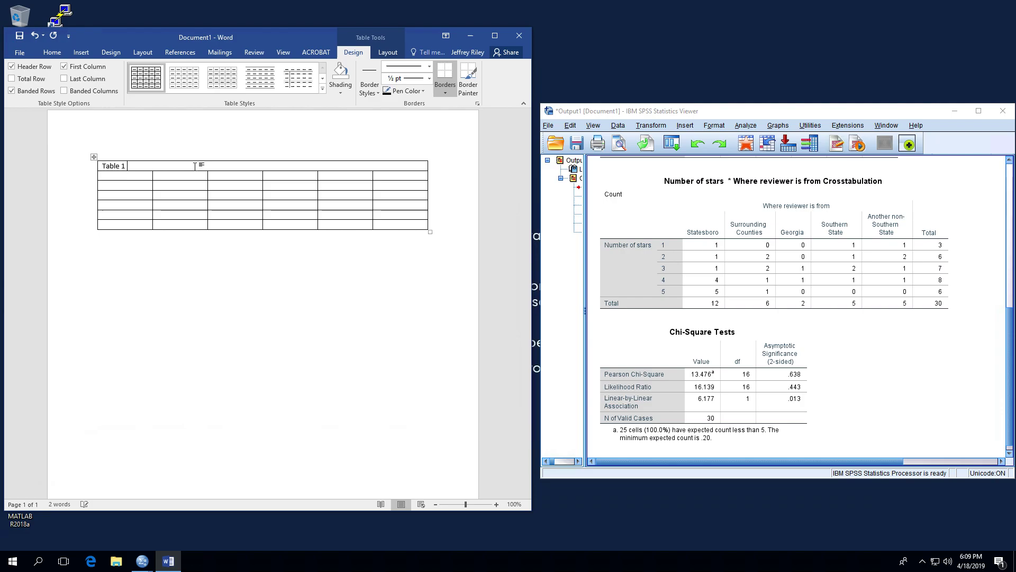
pyautogui.press('Return')
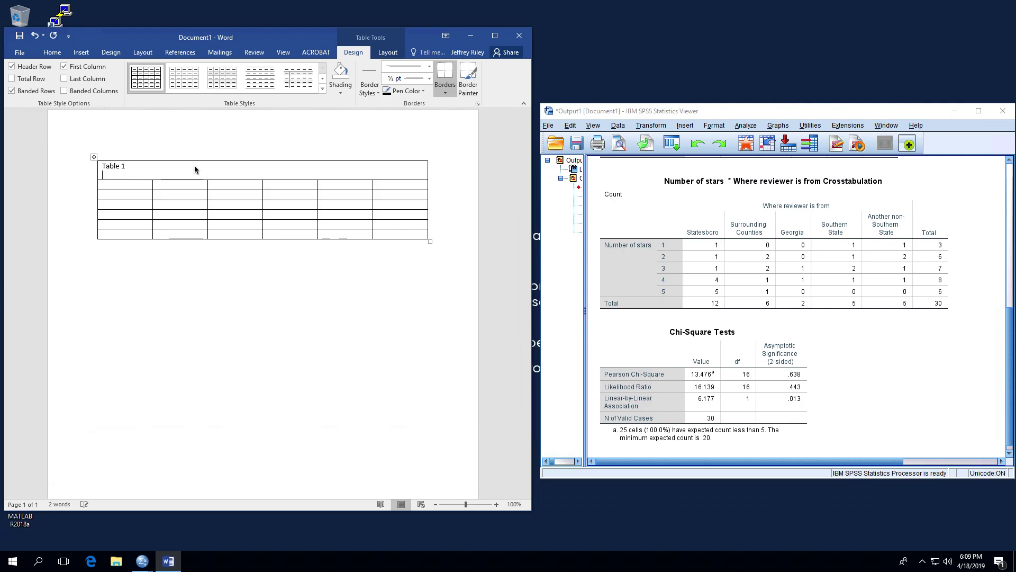
pyautogui.press('Return')
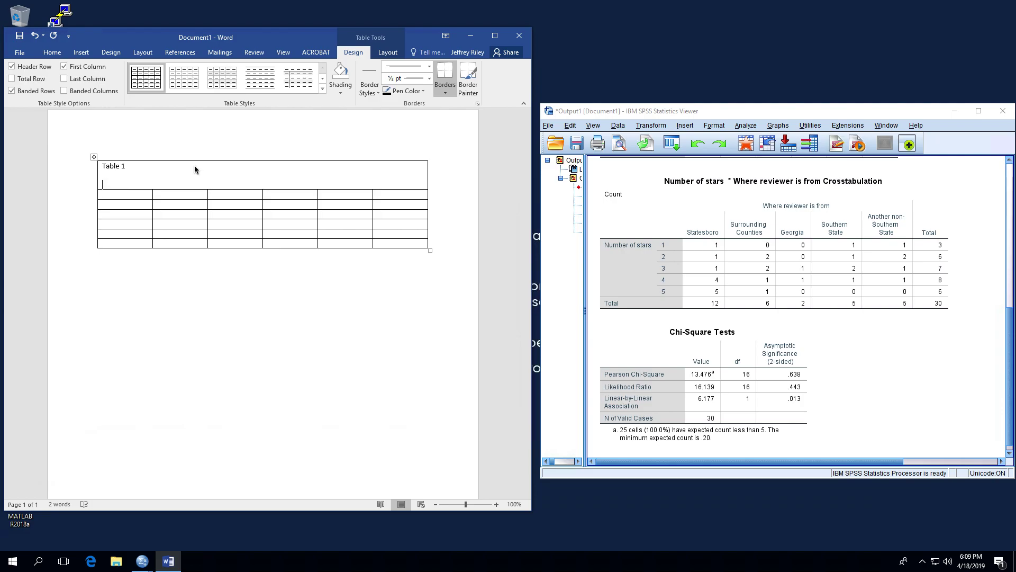
pyautogui.write('A crosstabulation')
pyautogui.write('comparing where a revir')
pyautogui.press('BackSpace')
pyautogui.write('ew was fri')
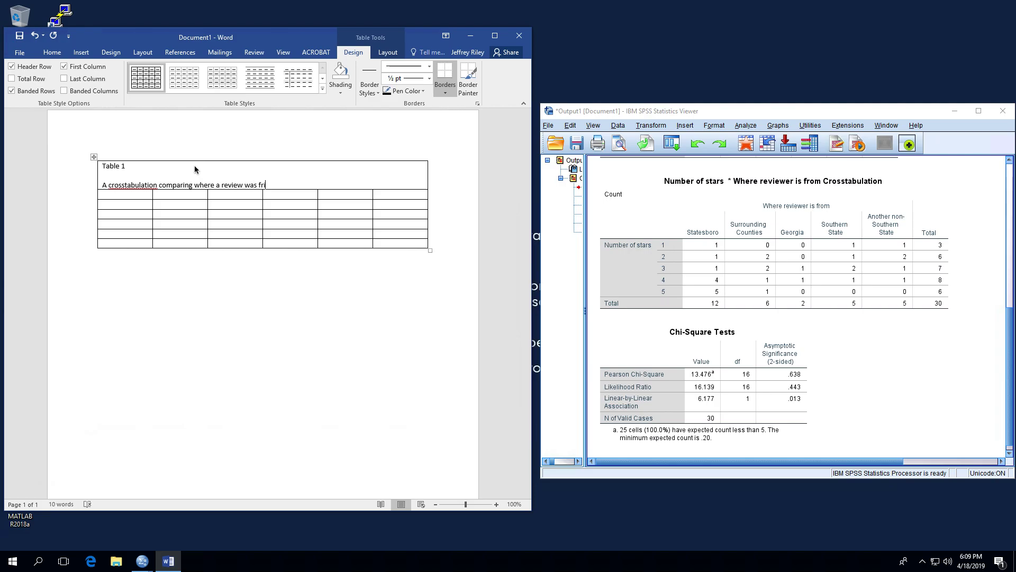
pyautogui.press('BackSpace')
pyautogui.write('om with the number of stars they left on')
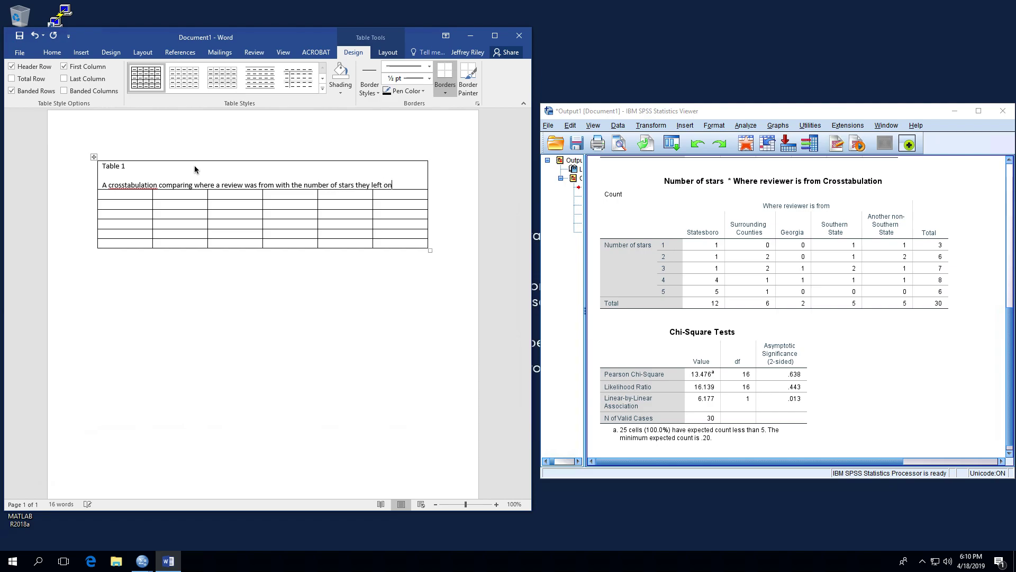
pyautogui.write(' their reviews.')
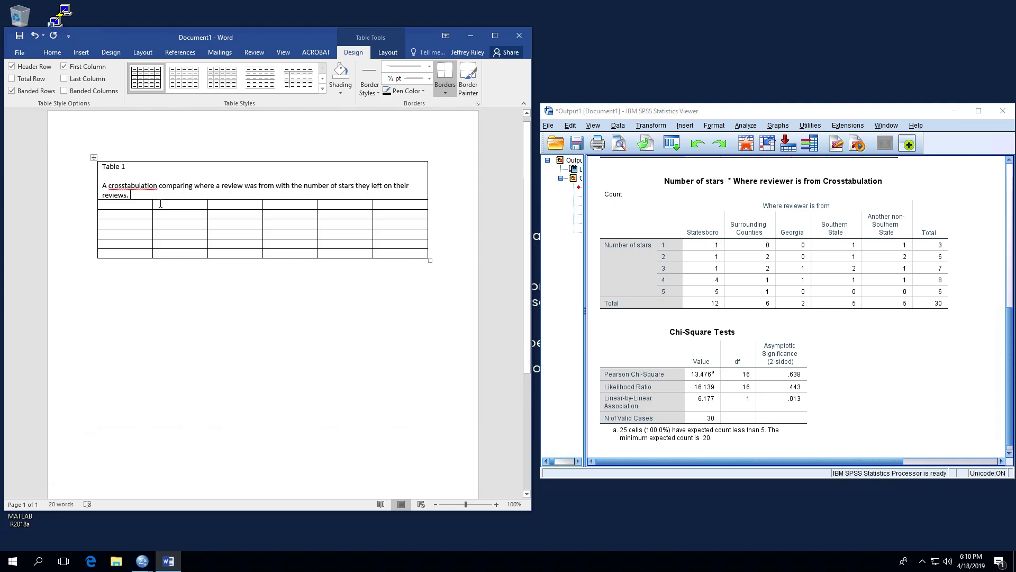
# Insert a new row beneath the row under the caption.
pyautogui.click(174, 205)
pyautogui.click(175, 205)
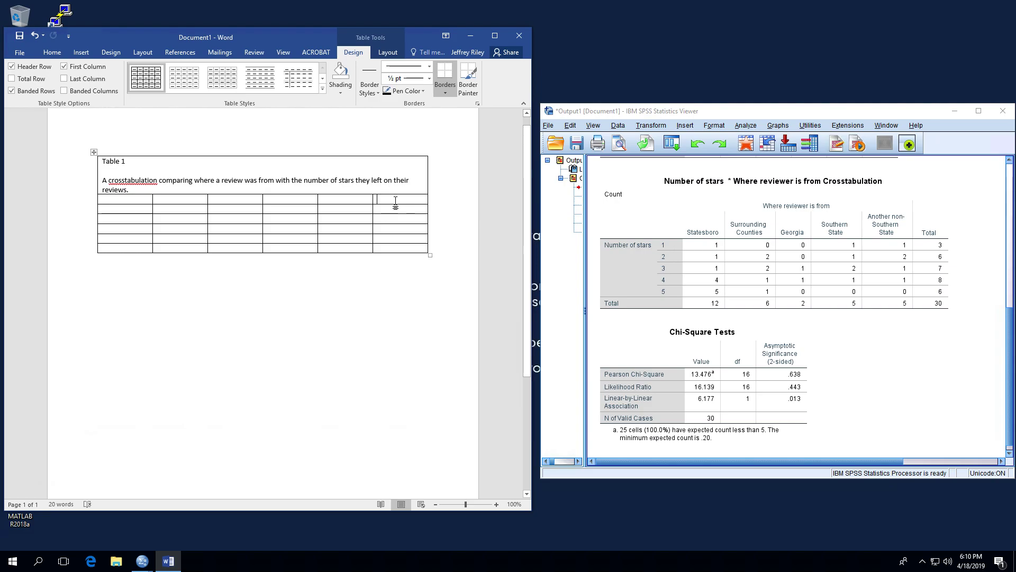
pyautogui.moveTo(396, 200); pyautogui.dragTo(141, 200)
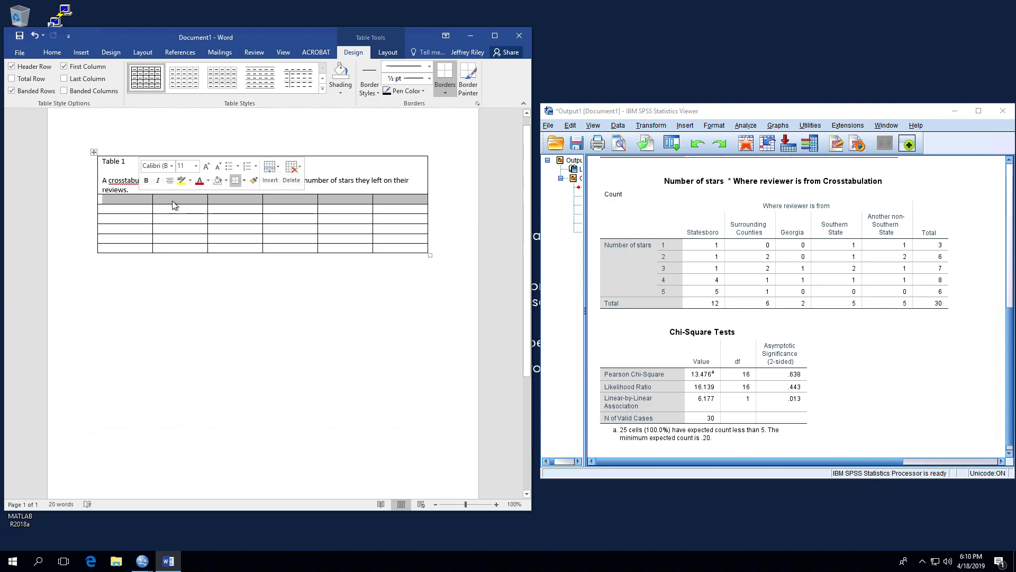
pyautogui.click(271, 174)
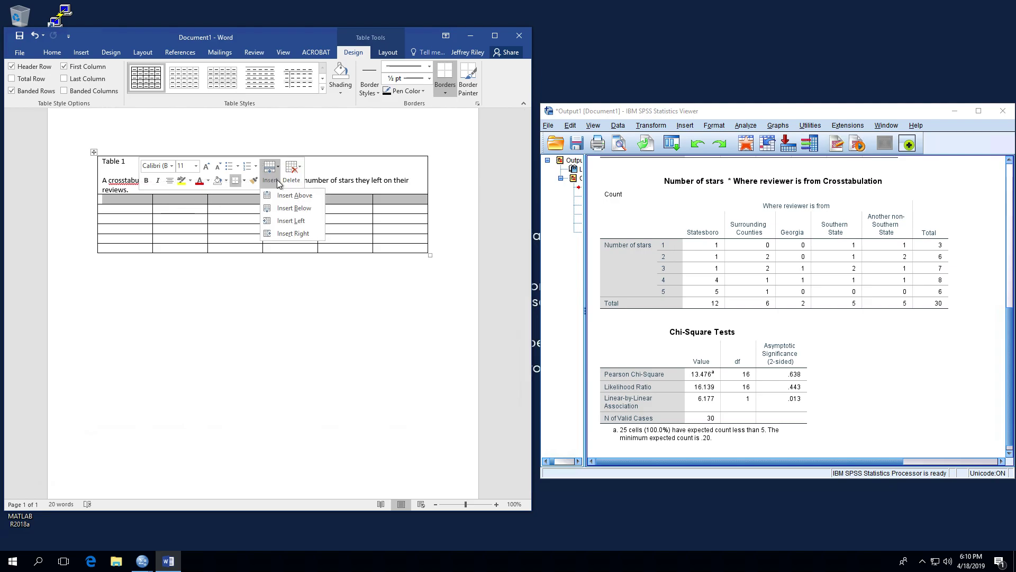
pyautogui.click(294, 208)
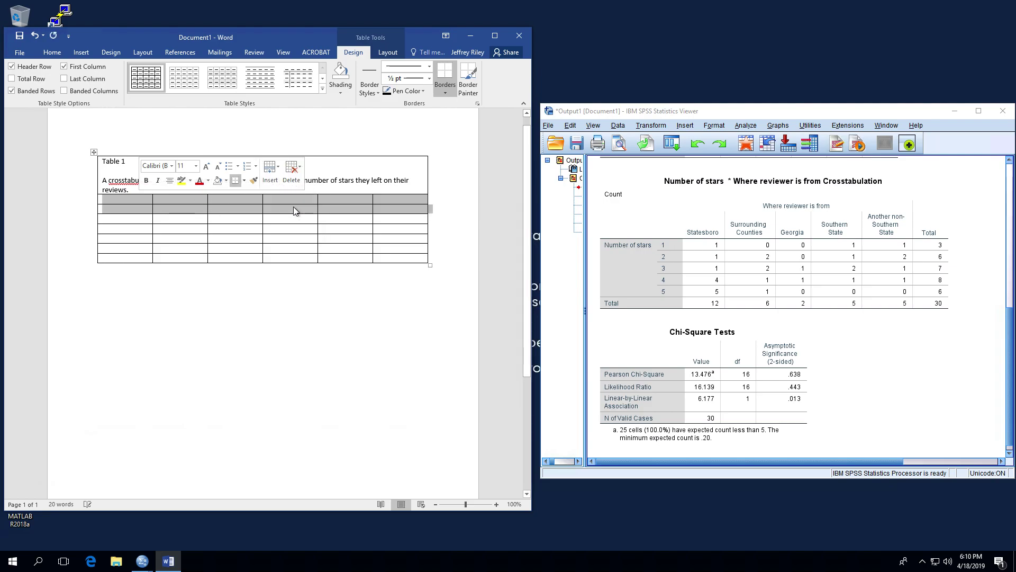
pyautogui.click(375, 219)
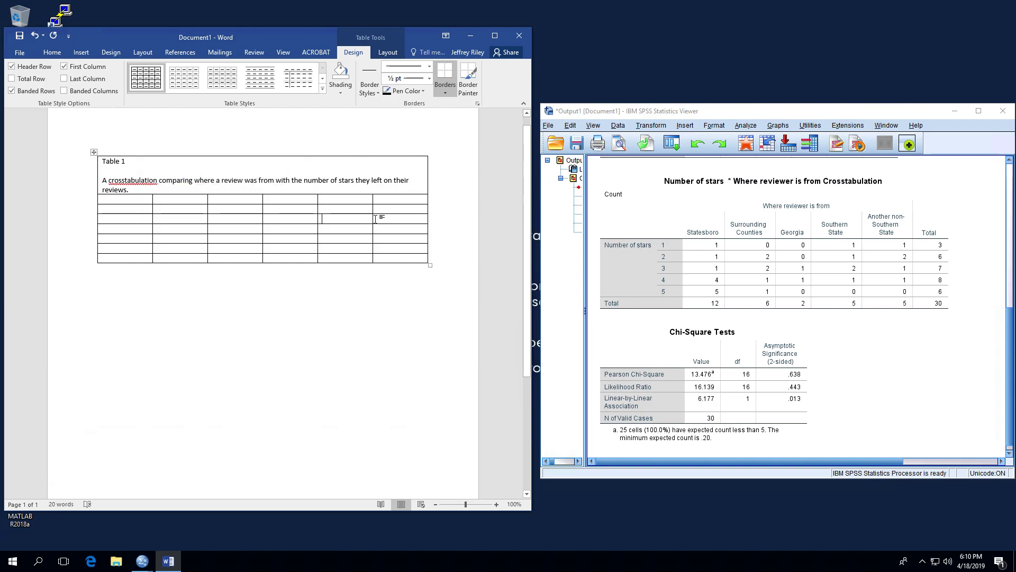
# Merge columns 2–6 of that row and enter 'Where the reviewer is from'.
pyautogui.click(396, 201)
pyautogui.moveTo(391, 201); pyautogui.dragTo(202, 204)
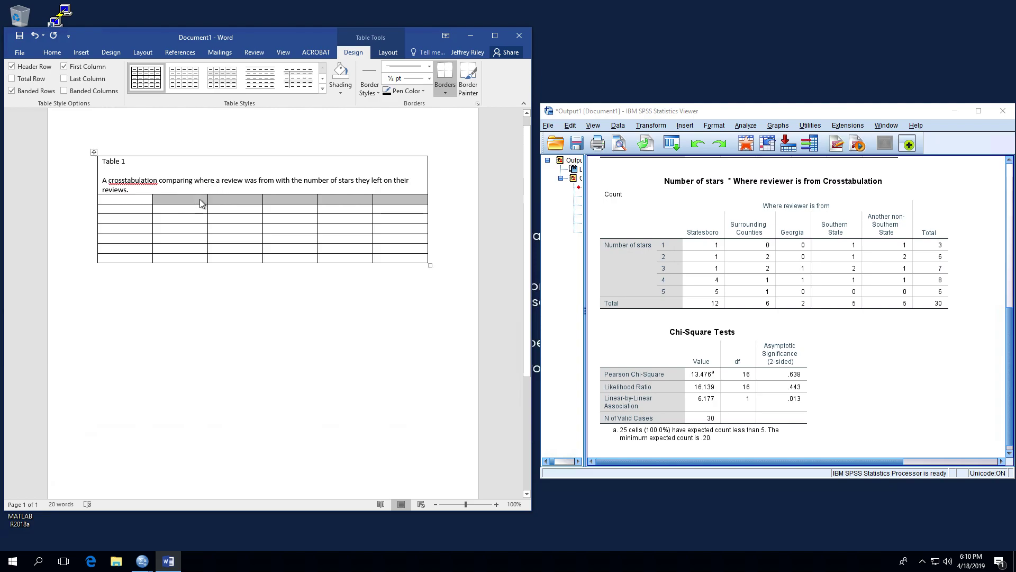
pyautogui.rightClick(347, 202)
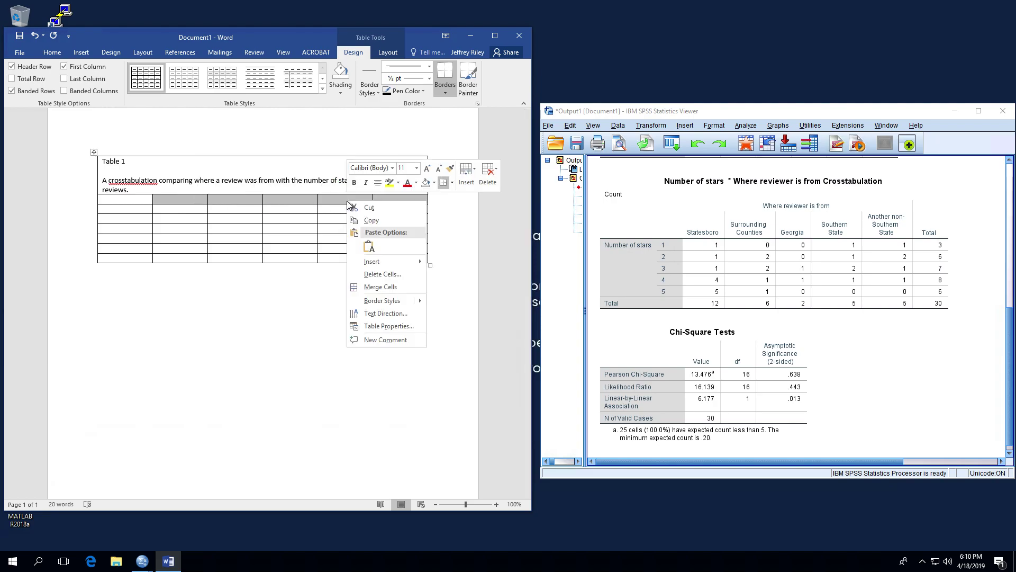
pyautogui.click(379, 286)
pyautogui.click(316, 199)
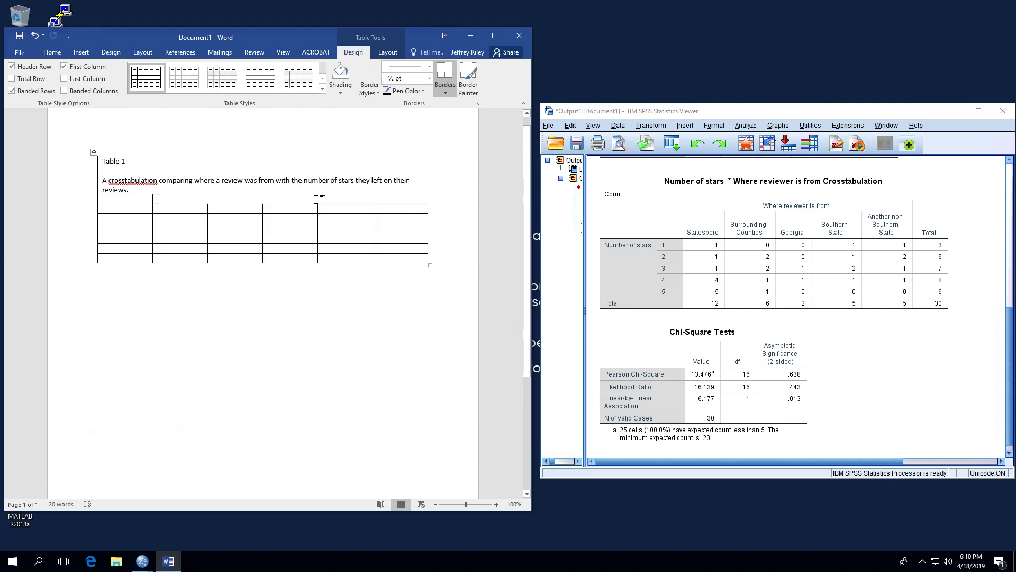
pyautogui.write('Where the')
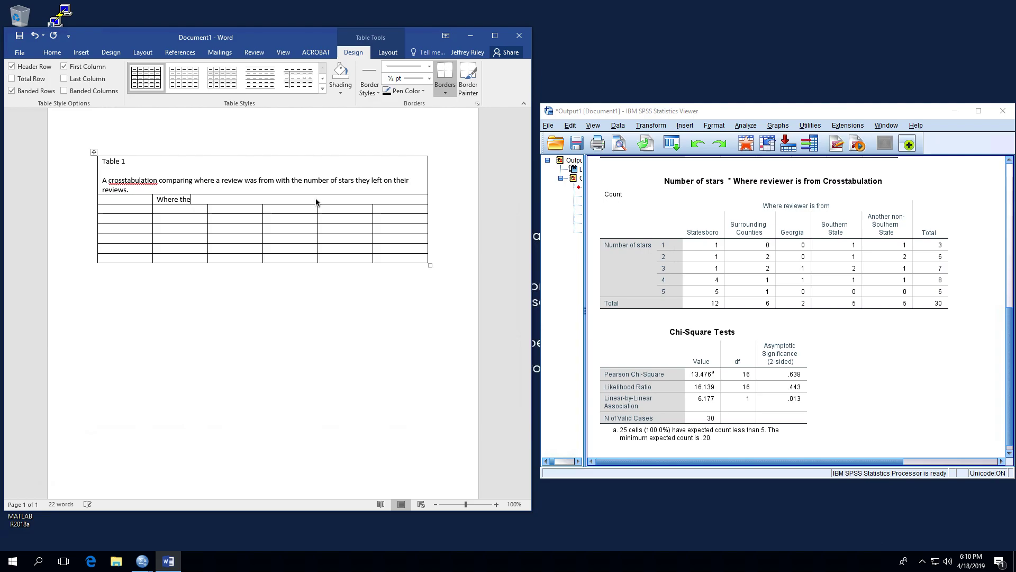
pyautogui.write(' reviewer is from')
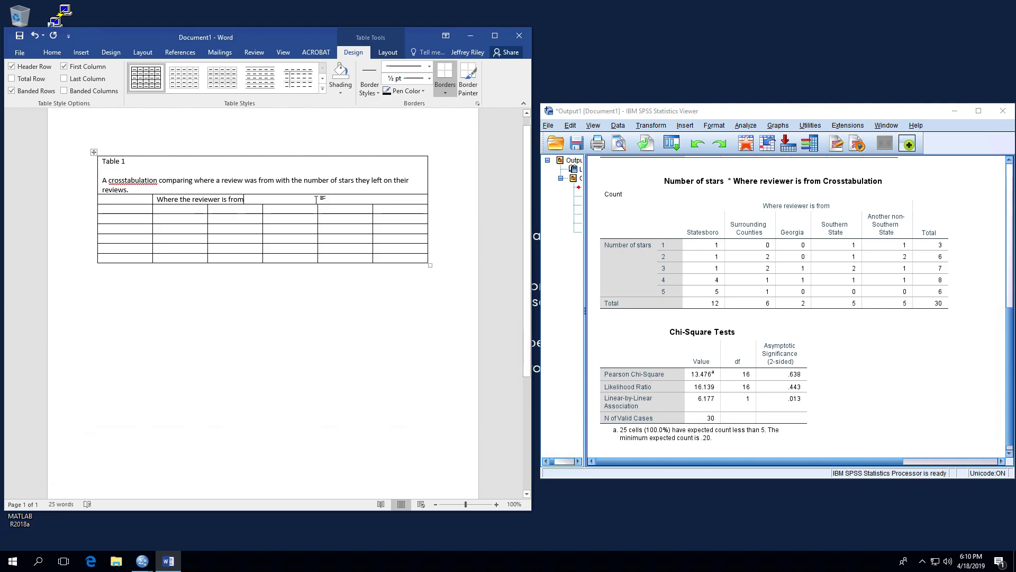
# Center the 'Where the reviewer is from' heading.
pyautogui.moveTo(249, 198); pyautogui.dragTo(163, 198)
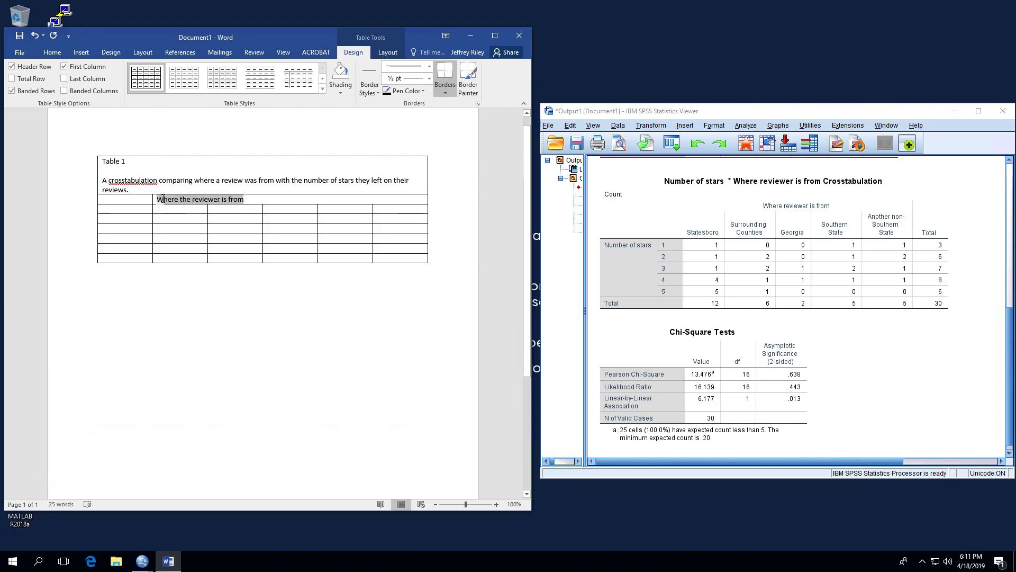
pyautogui.click(55, 54)
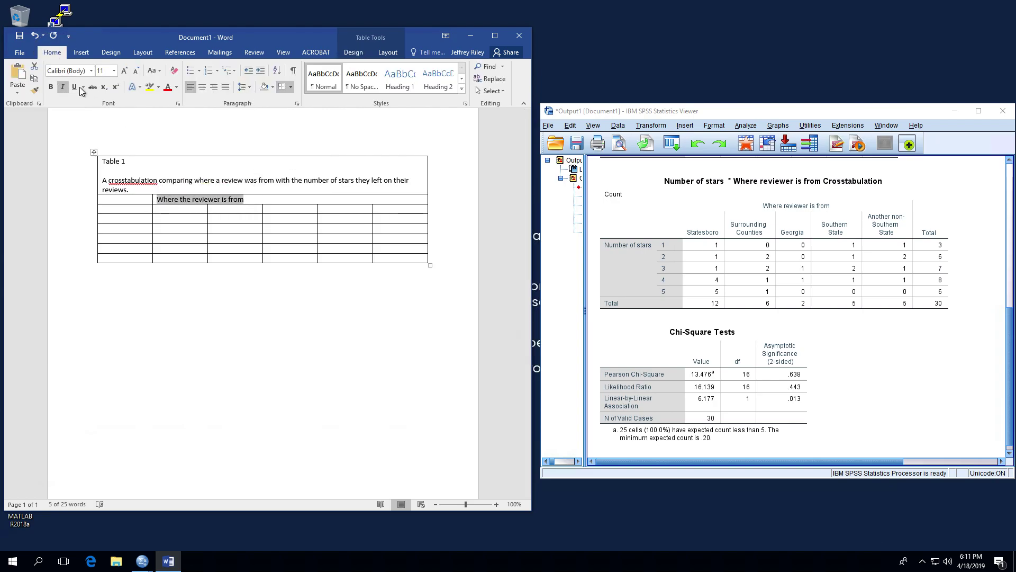
pyautogui.click(201, 89)
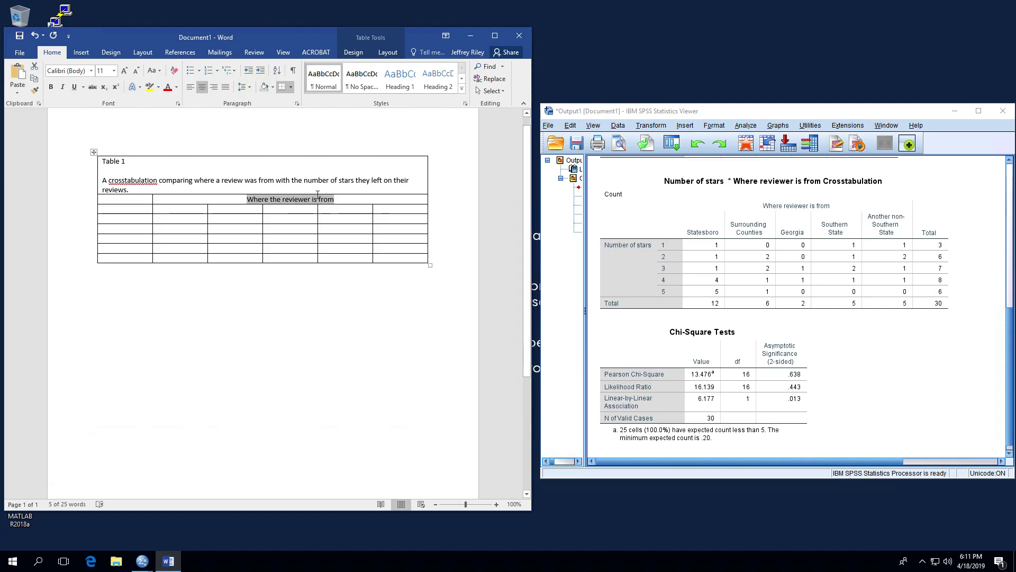
# Enter column headings Statesboro, Surrounding counties, Georgia, Other southern states and Non-southern states.
pyautogui.click(175, 209)
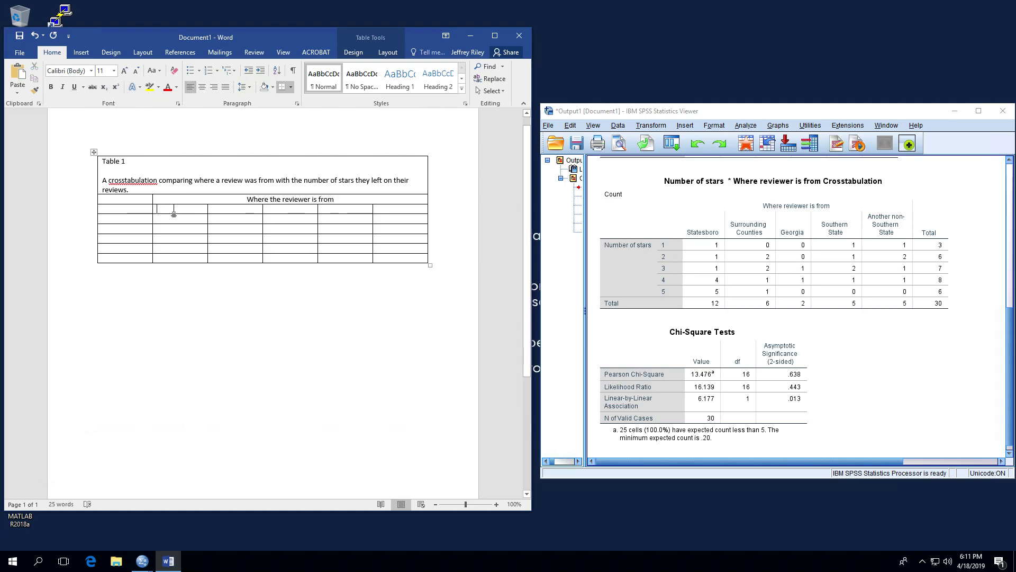
pyautogui.write('Statesboro')
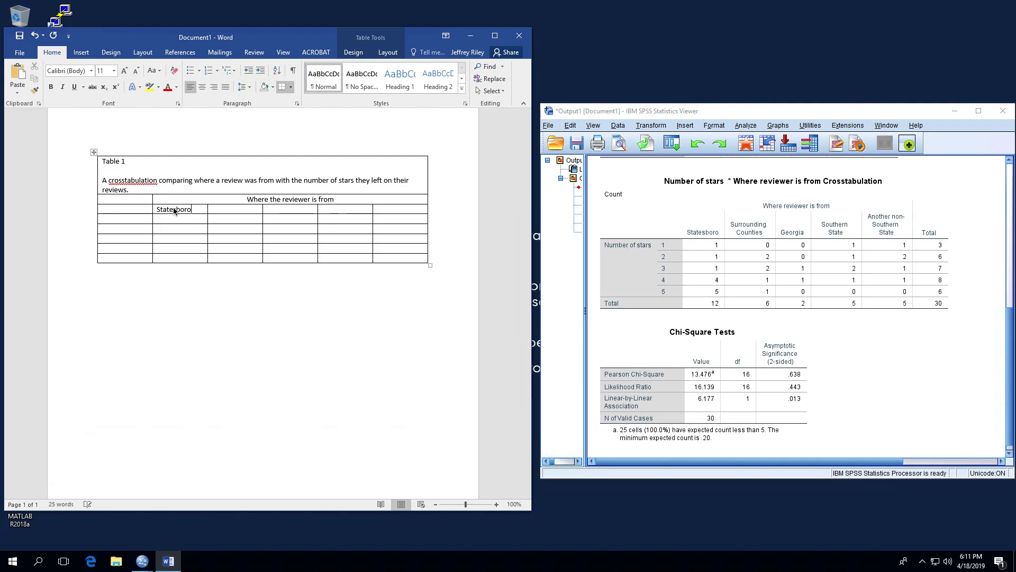
pyautogui.click(217, 209)
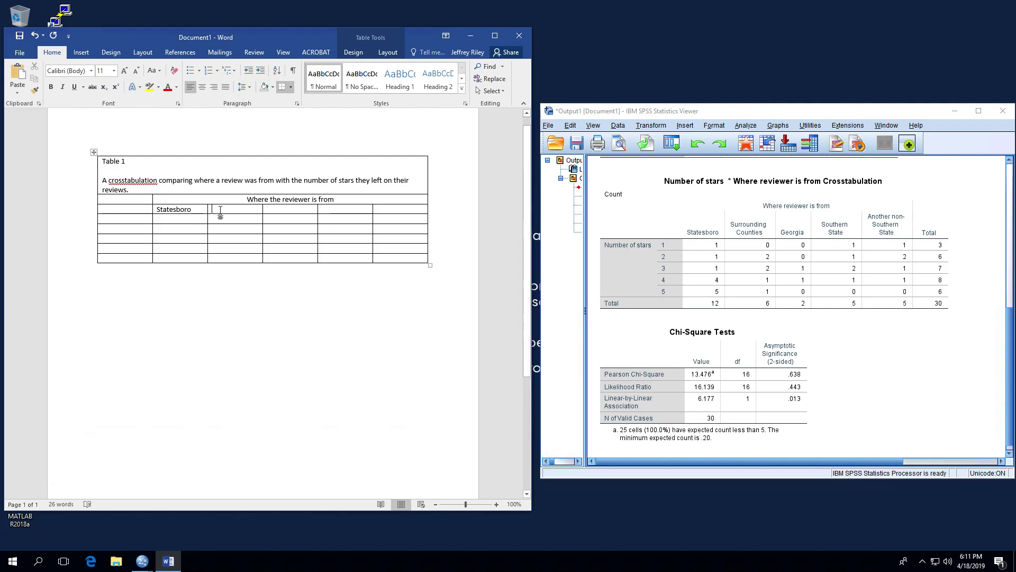
pyautogui.write('S')
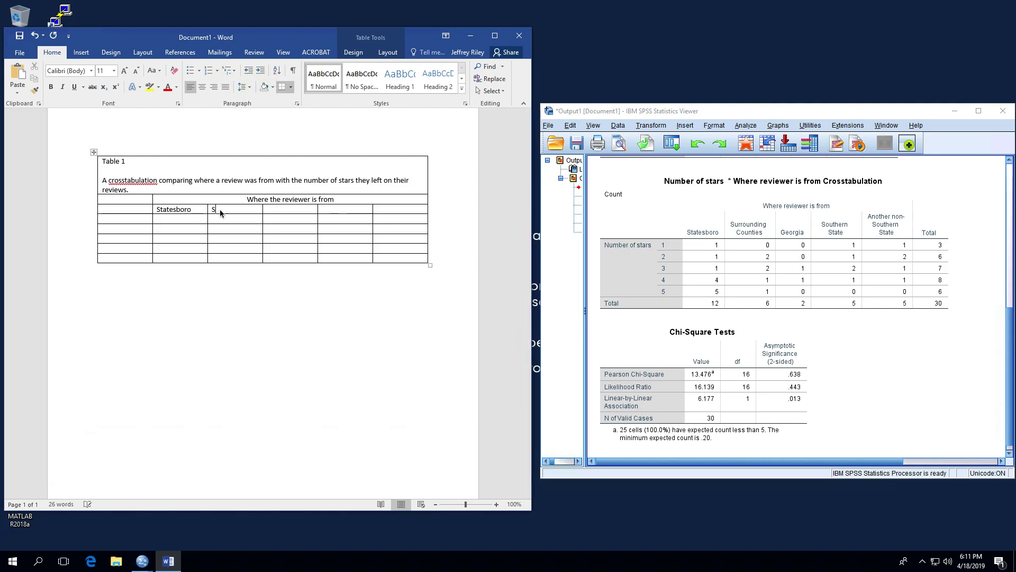
pyautogui.write('urrounding counties')
pyautogui.click(283, 216)
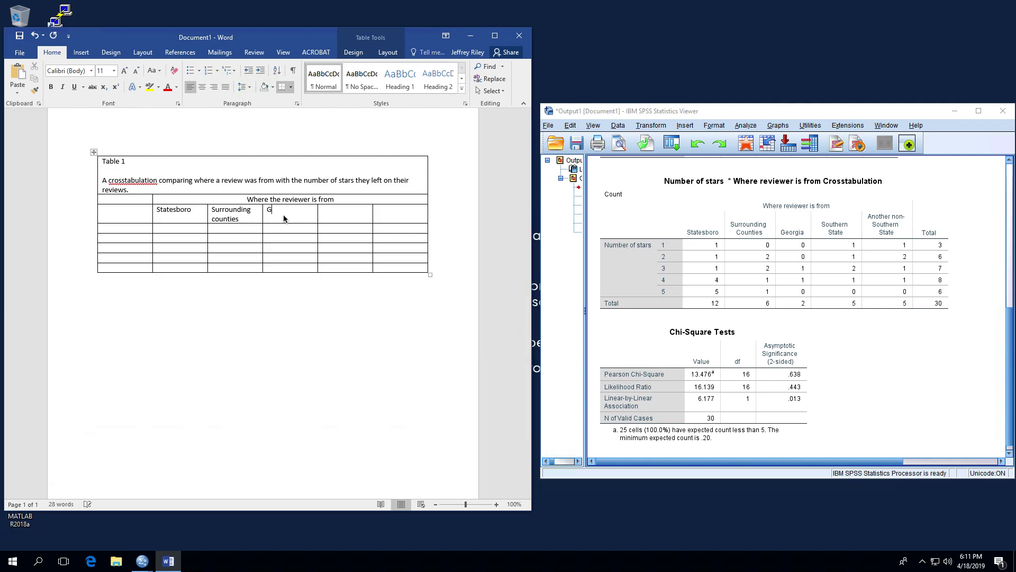
pyautogui.write('Georgia')
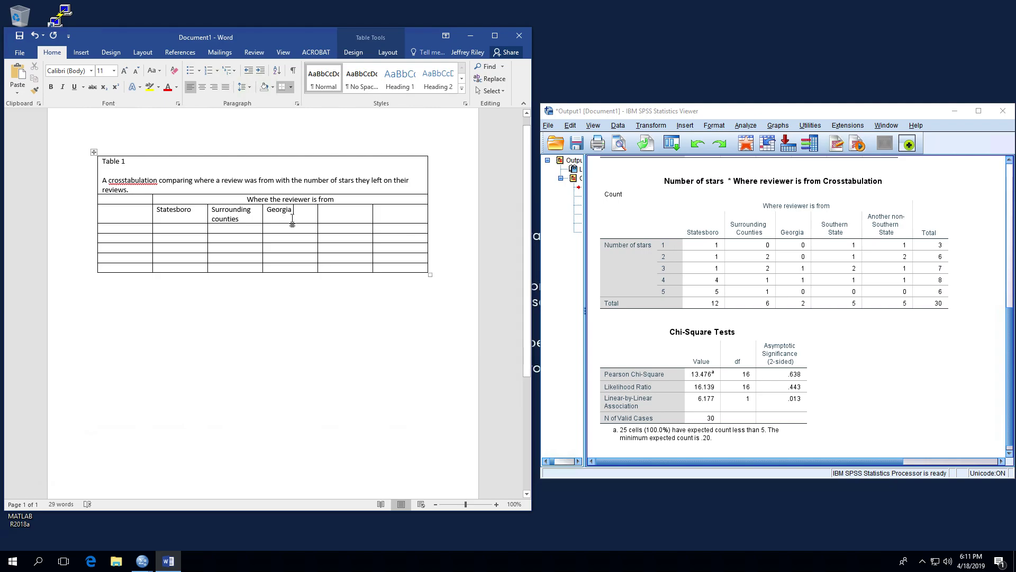
pyautogui.click(333, 221)
pyautogui.write('Ot')
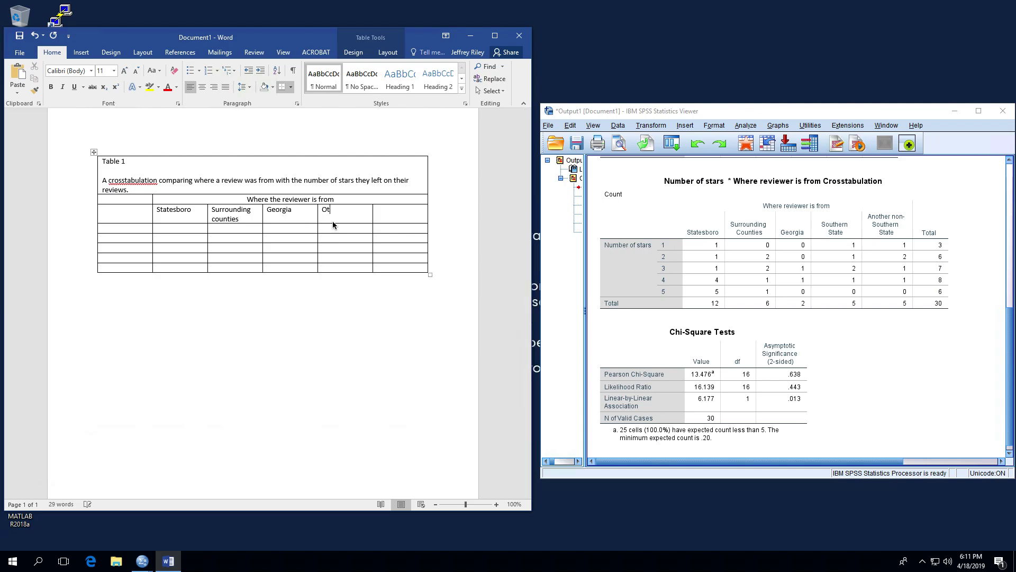
pyautogui.write('her southern states')
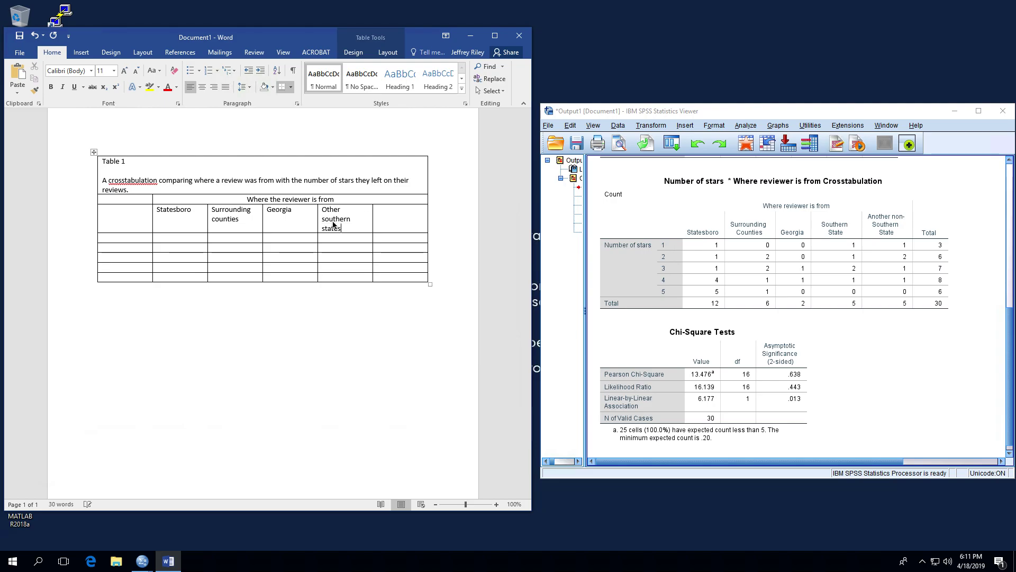
pyautogui.click(403, 225)
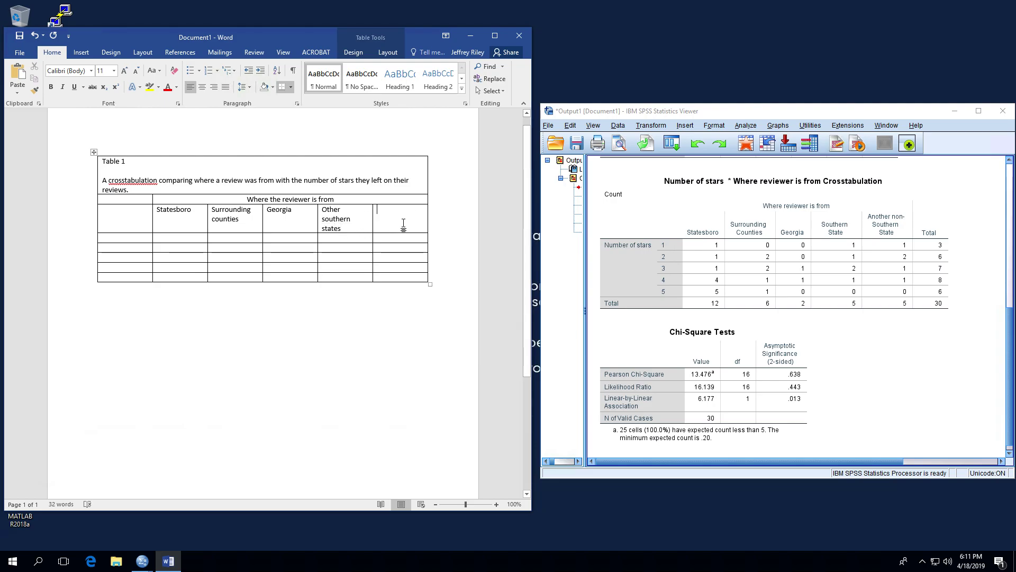
pyautogui.write('Non-southern states')
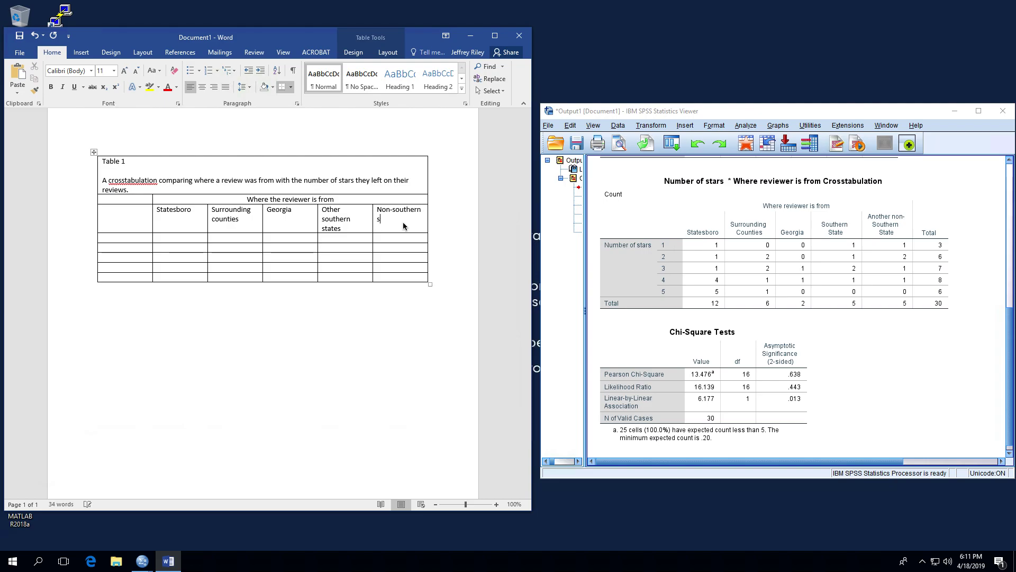
pyautogui.click(120, 239)
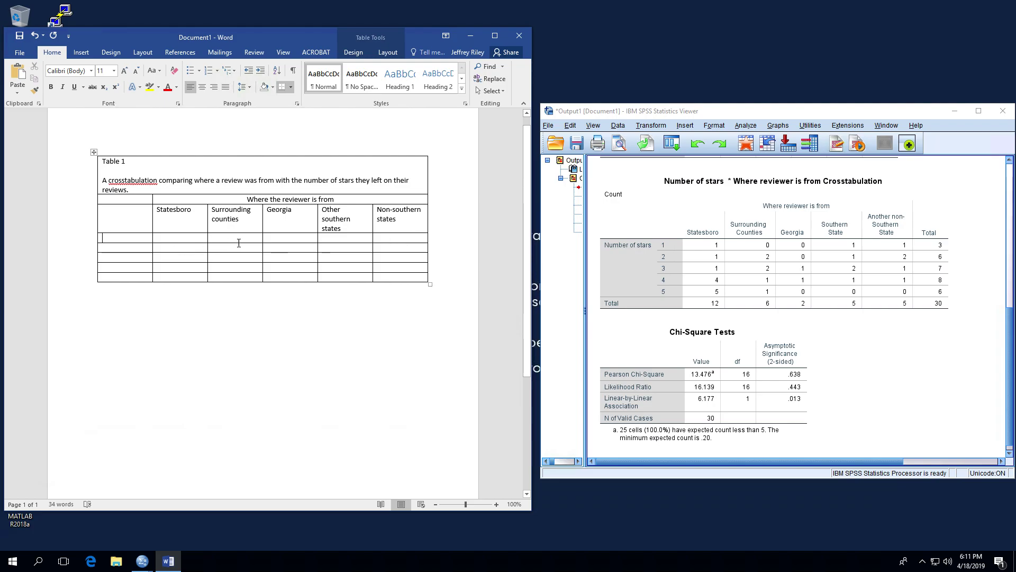
# Insert a blank row below the first data row under the location headings.
pyautogui.moveTo(394, 238); pyautogui.dragTo(147, 243)
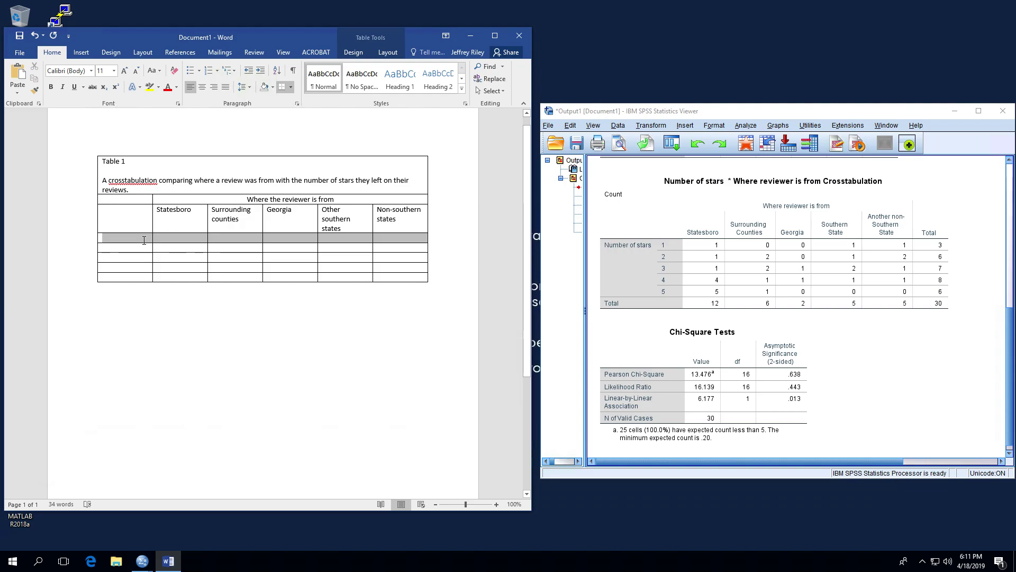
pyautogui.rightClick(146, 243)
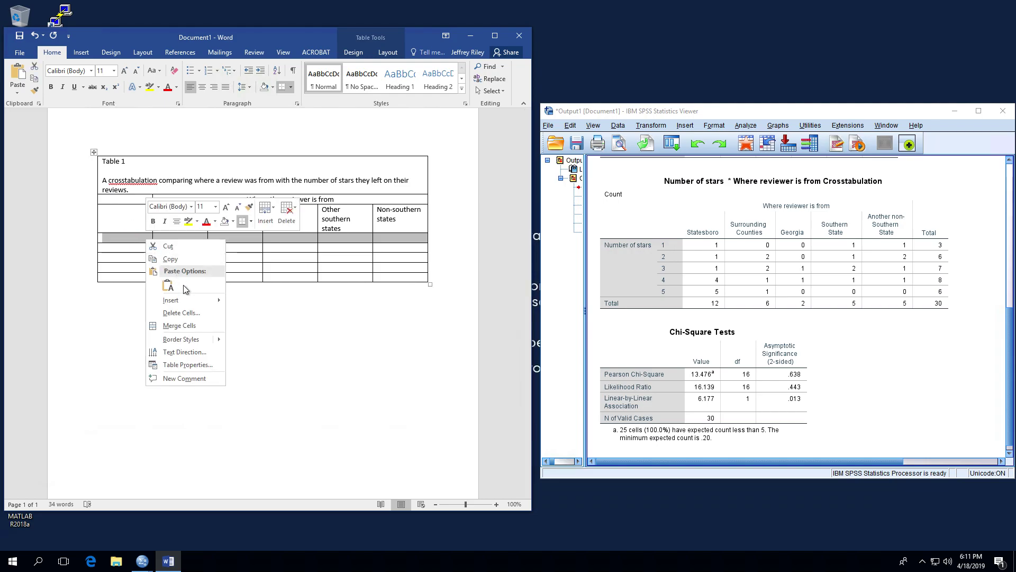
pyautogui.moveTo(190, 300)
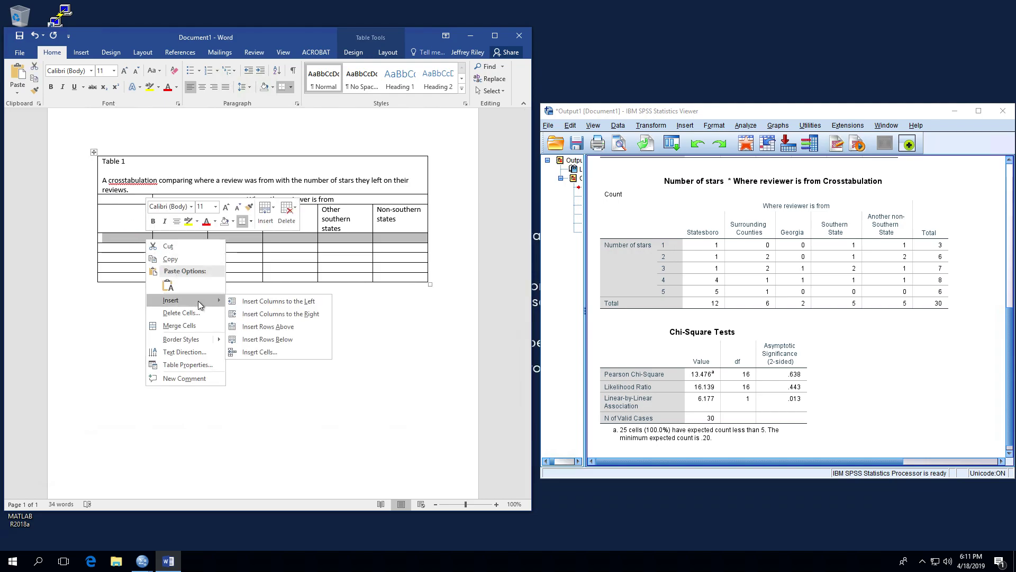
pyautogui.click(275, 339)
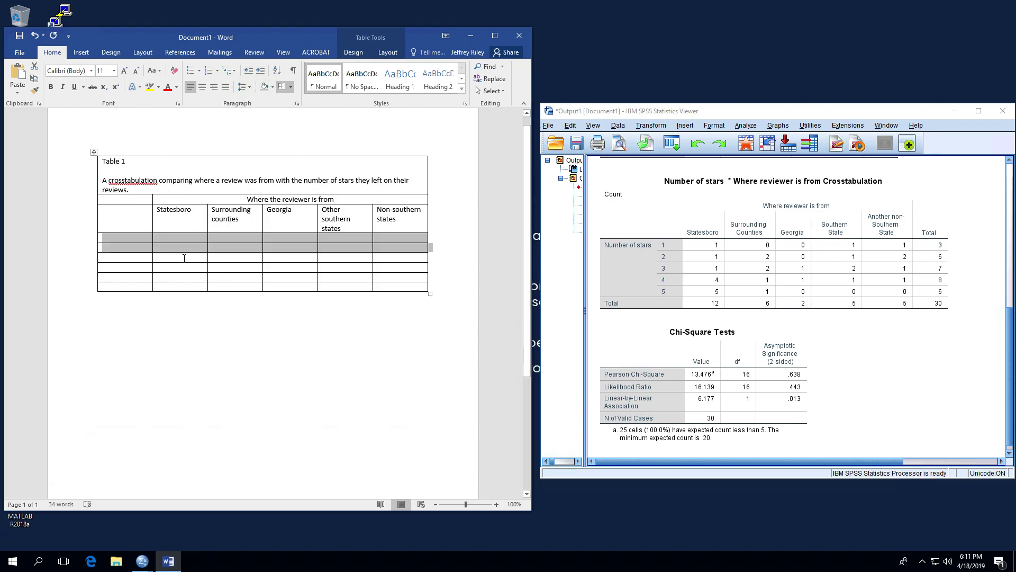
pyautogui.click(173, 253)
pyautogui.click(144, 242)
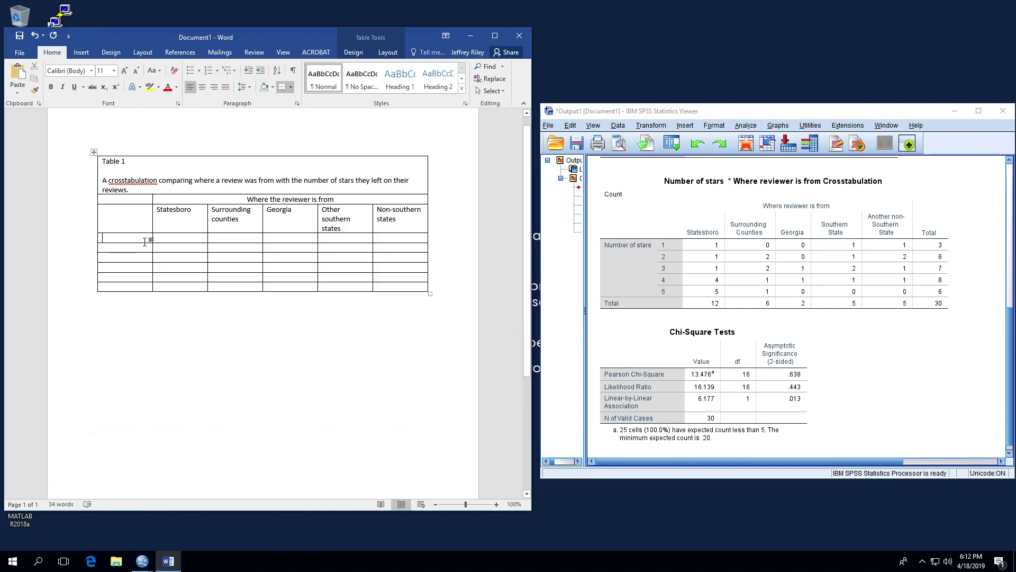
# Label the first column 'Number of stars' and list ratings 1 to 5 beneath it.
pyautogui.write('Numb')
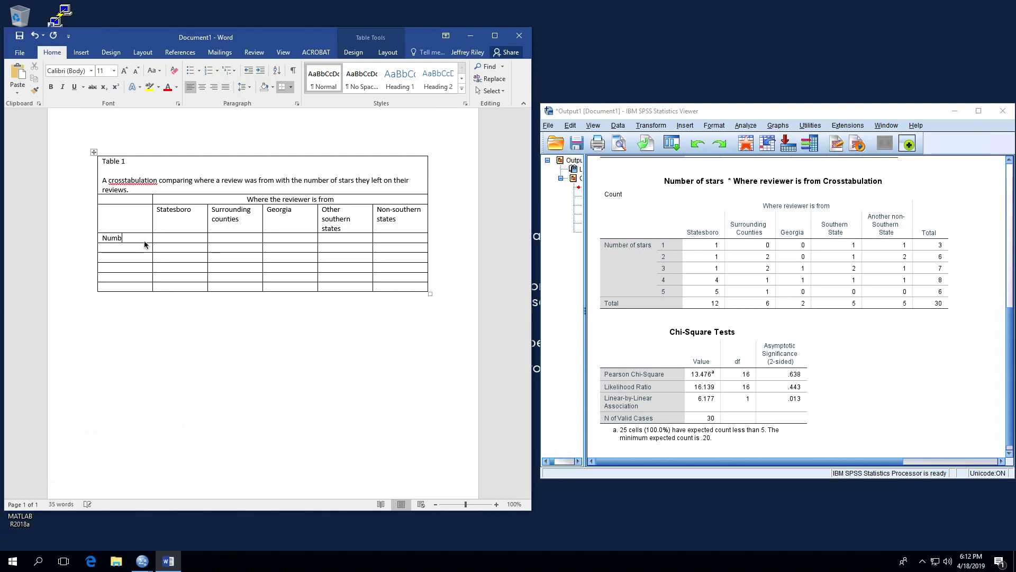
pyautogui.write('er of stars')
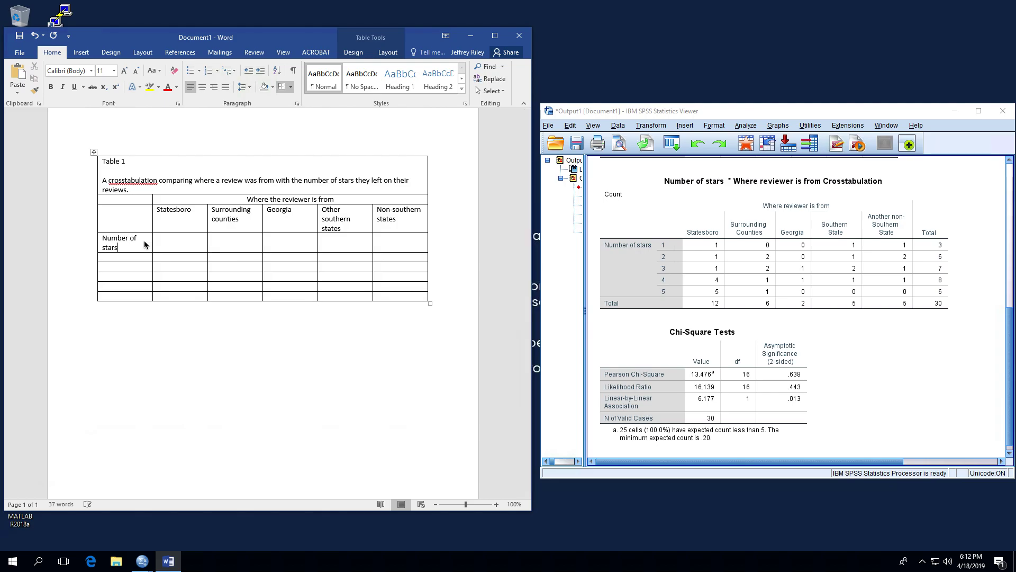
pyautogui.click(140, 256)
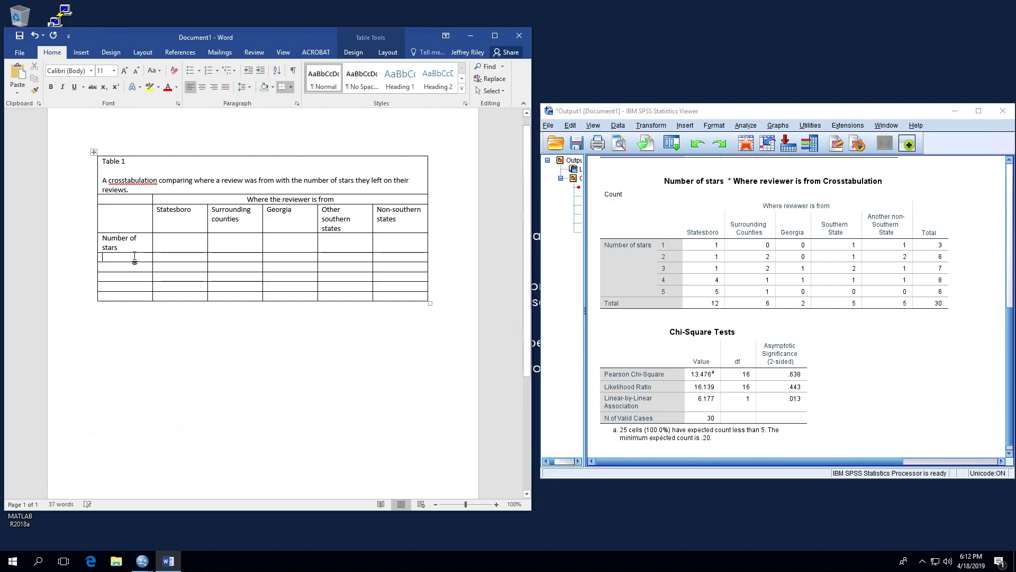
pyautogui.write('1')
pyautogui.click(121, 267)
pyautogui.write('2')
pyautogui.click(118, 277)
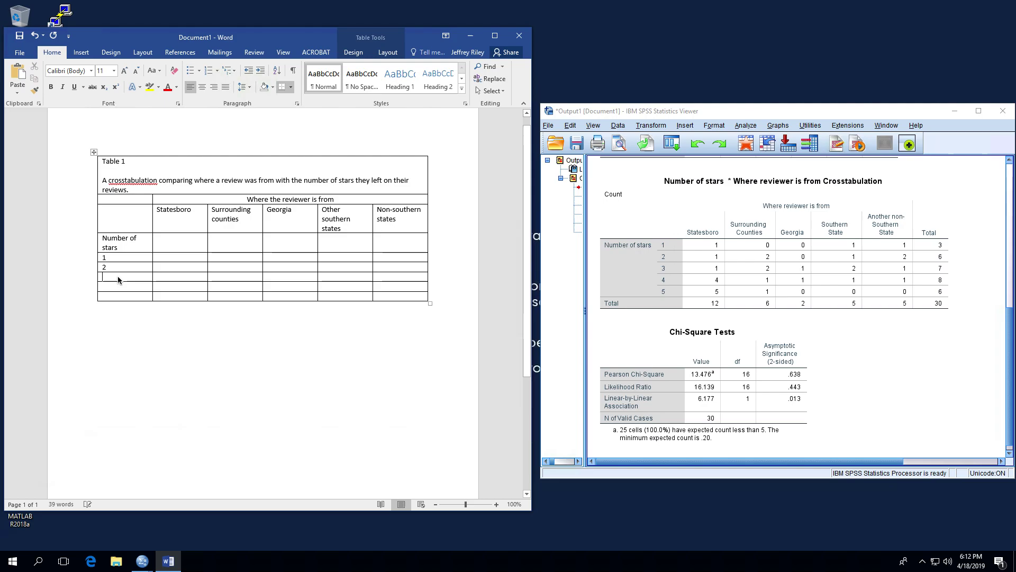
pyautogui.write('3')
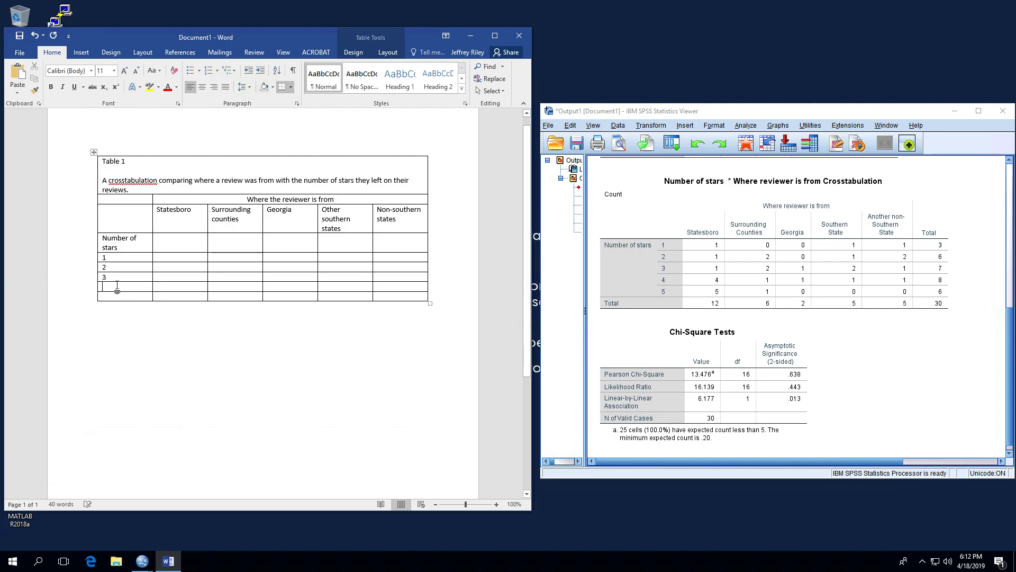
pyautogui.write('4')
pyautogui.click(119, 295)
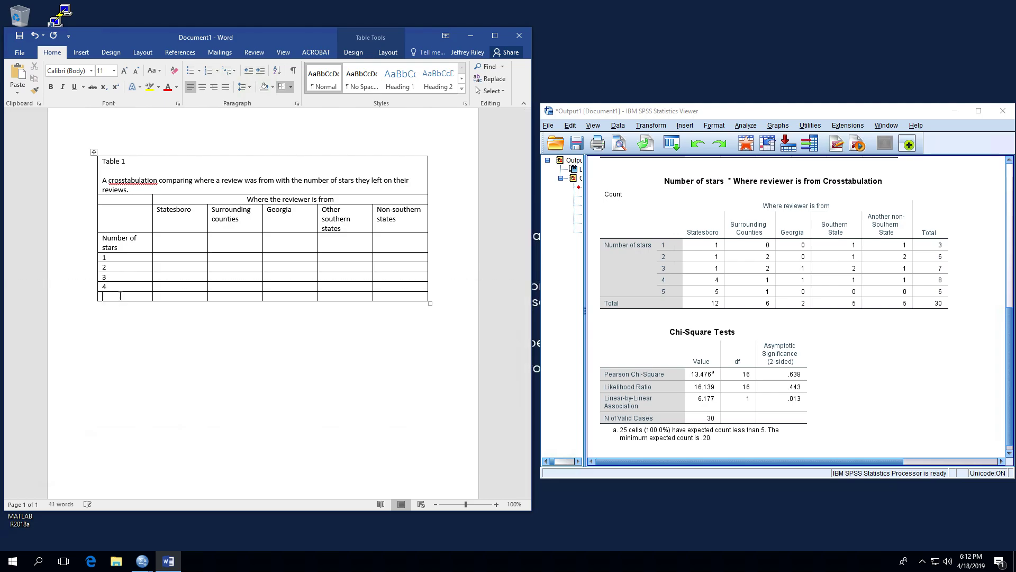
pyautogui.write('5')
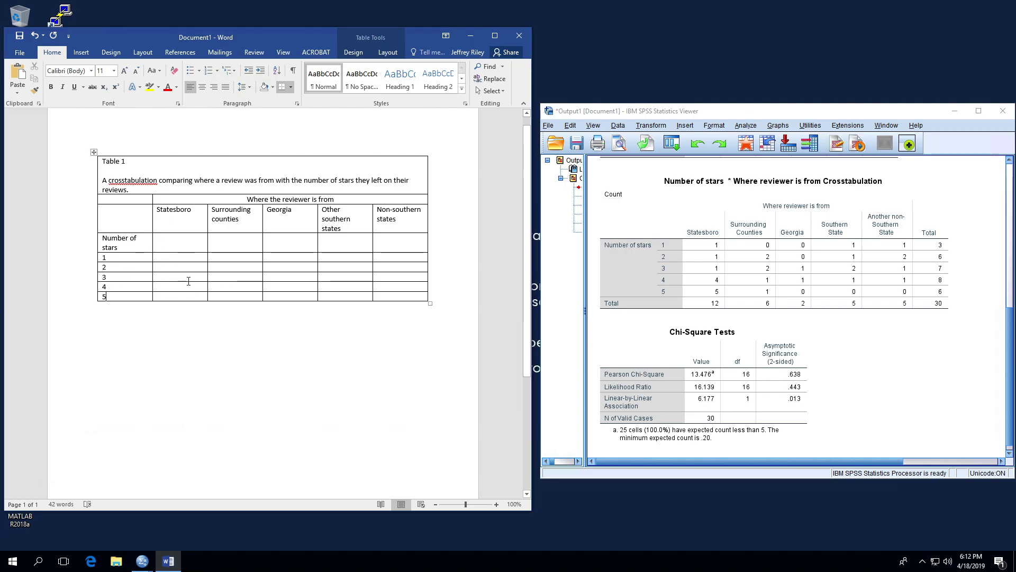
# Fill the Statesboro column with counts 1, 1, 1, 4 and 5 from the SPSS output.
pyautogui.click(787, 245)
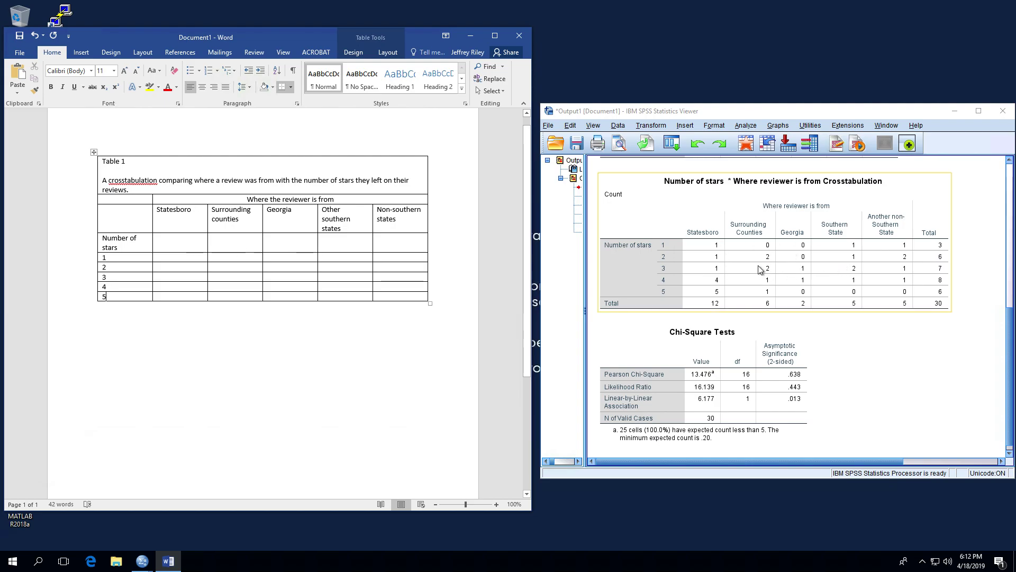
pyautogui.click(189, 256)
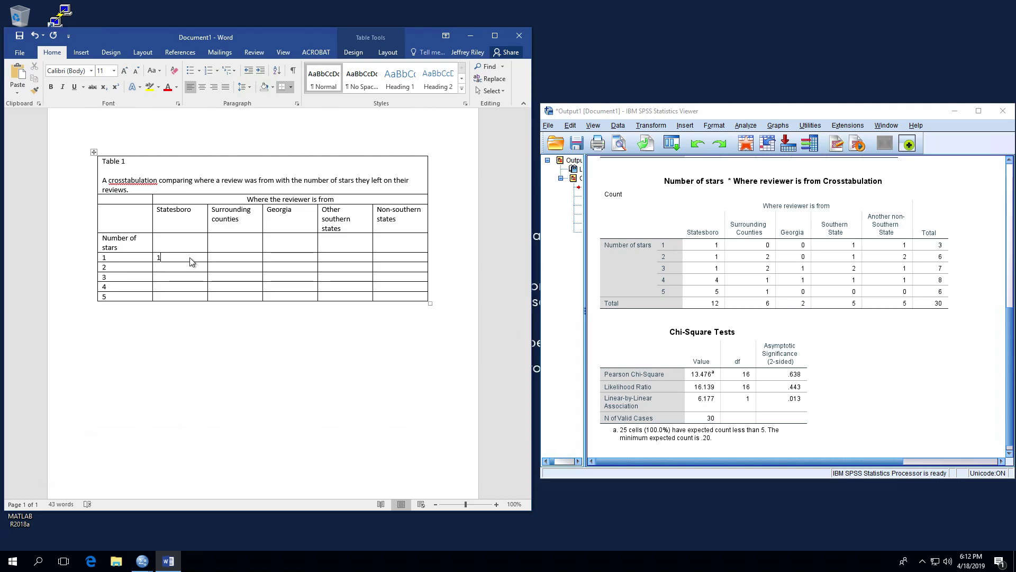
pyautogui.write('1')
pyautogui.click(185, 274)
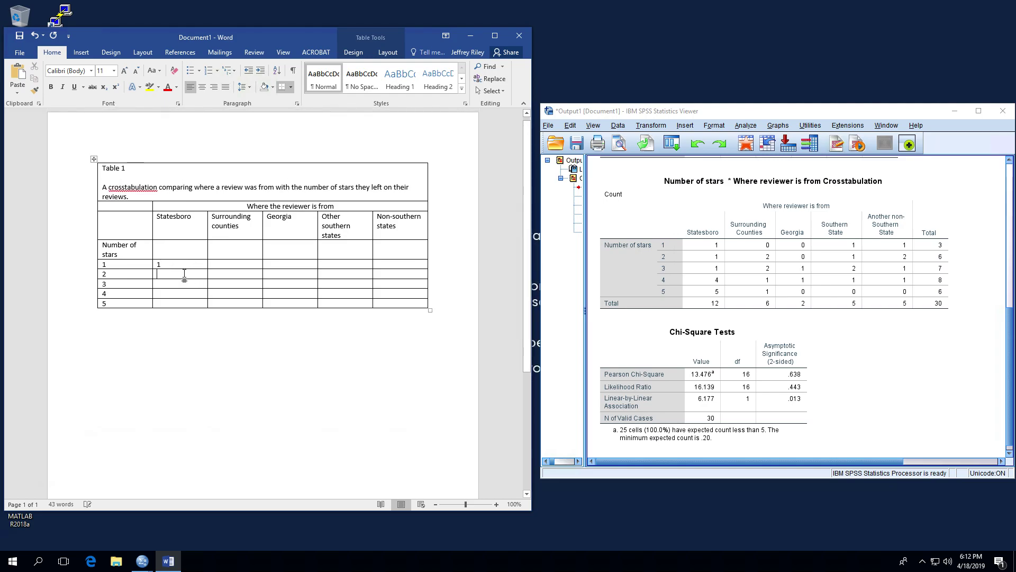
pyautogui.write('1')
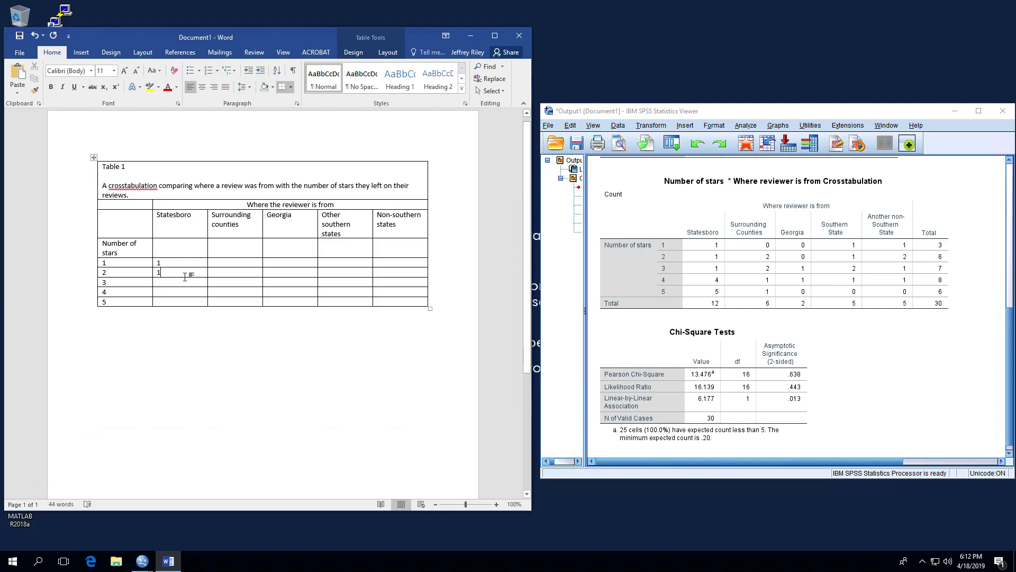
pyautogui.click(184, 282)
pyautogui.write('1')
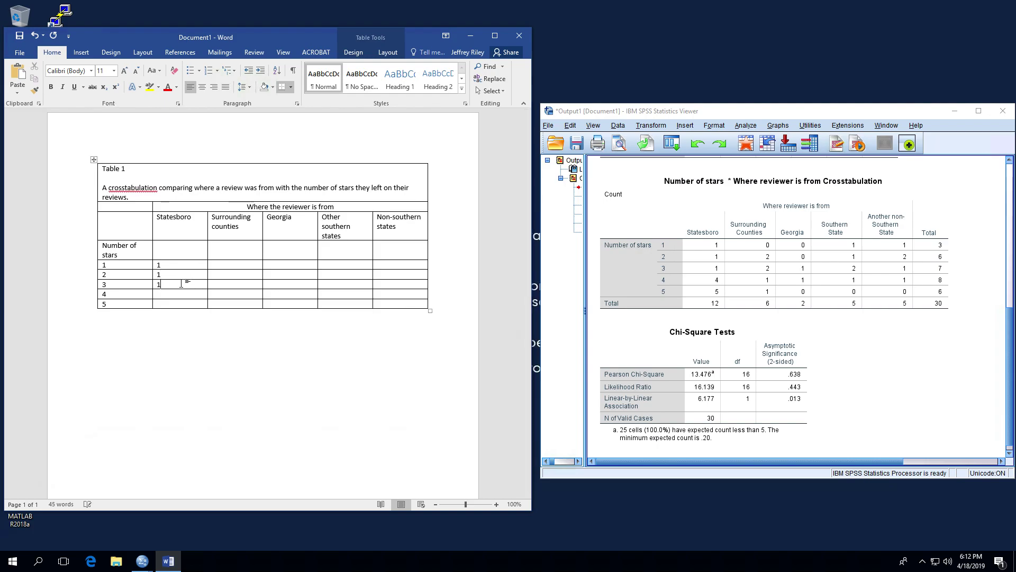
pyautogui.click(183, 293)
pyautogui.write('4')
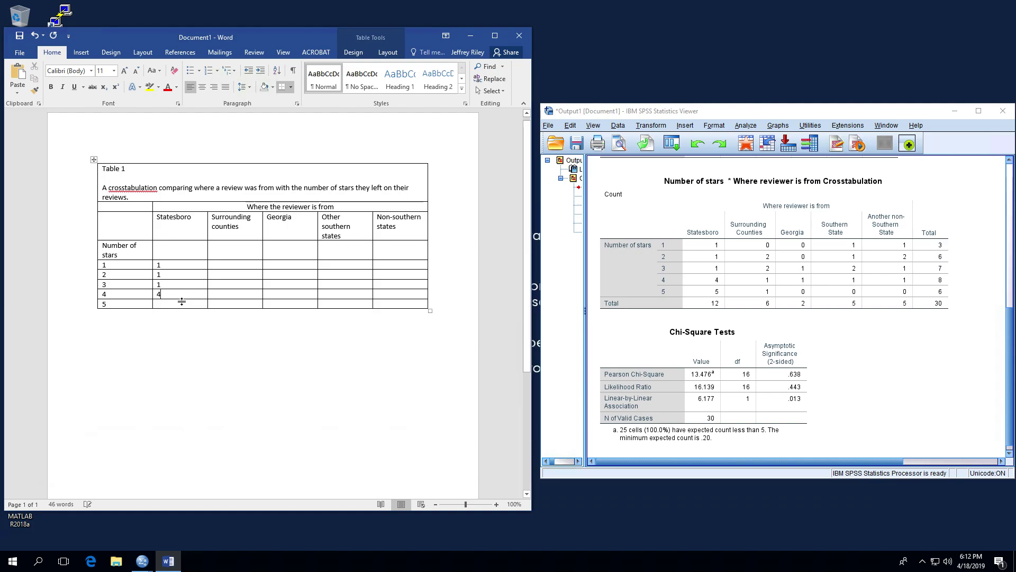
pyautogui.click(178, 302)
pyautogui.write('5')
# Fill in the Surrounding counties column's counts for the star ratings.
pyautogui.click(240, 268)
pyautogui.write('0')
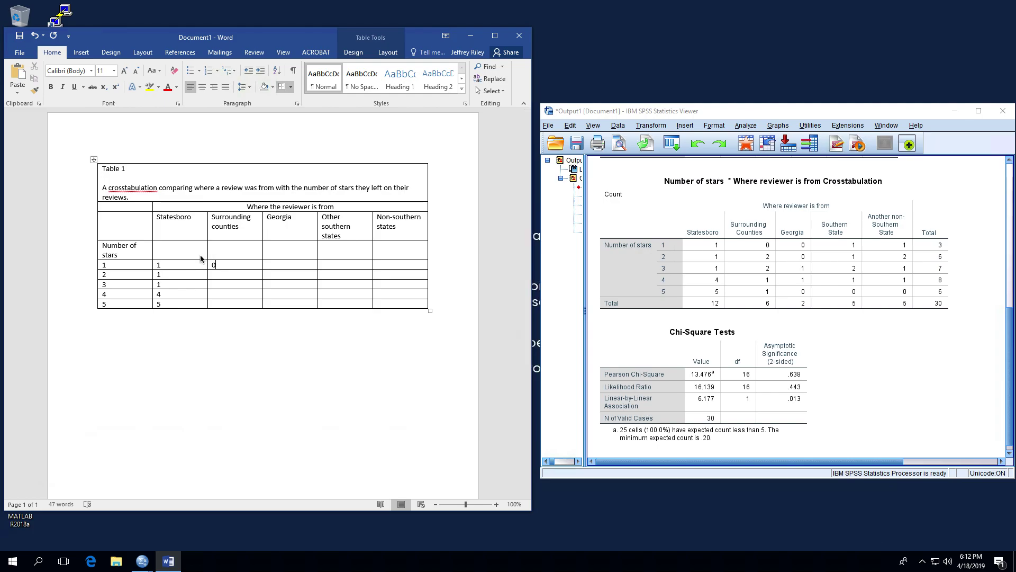
pyautogui.click(214, 275)
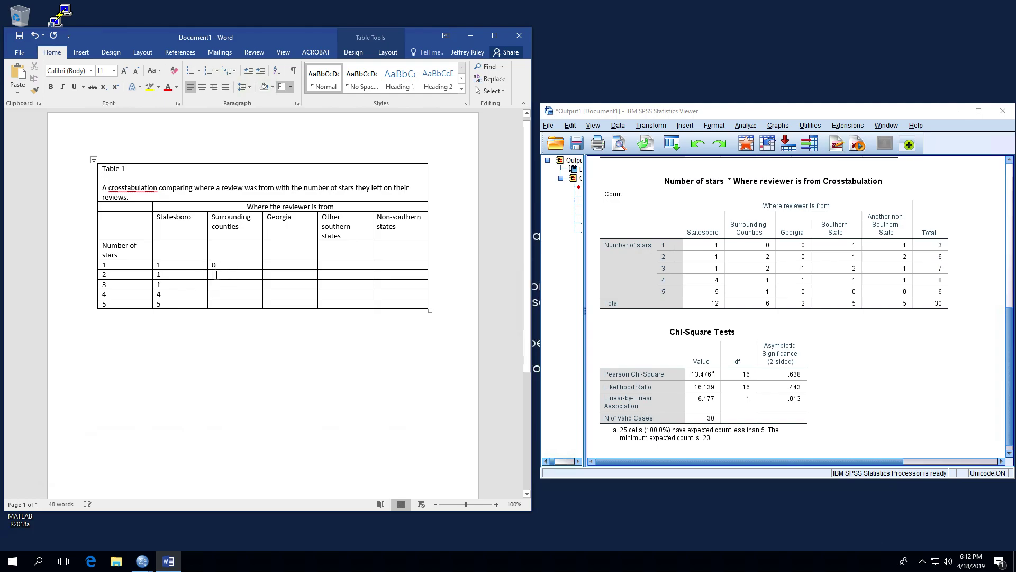
pyautogui.write('22')
pyautogui.click(218, 293)
pyautogui.write('1')
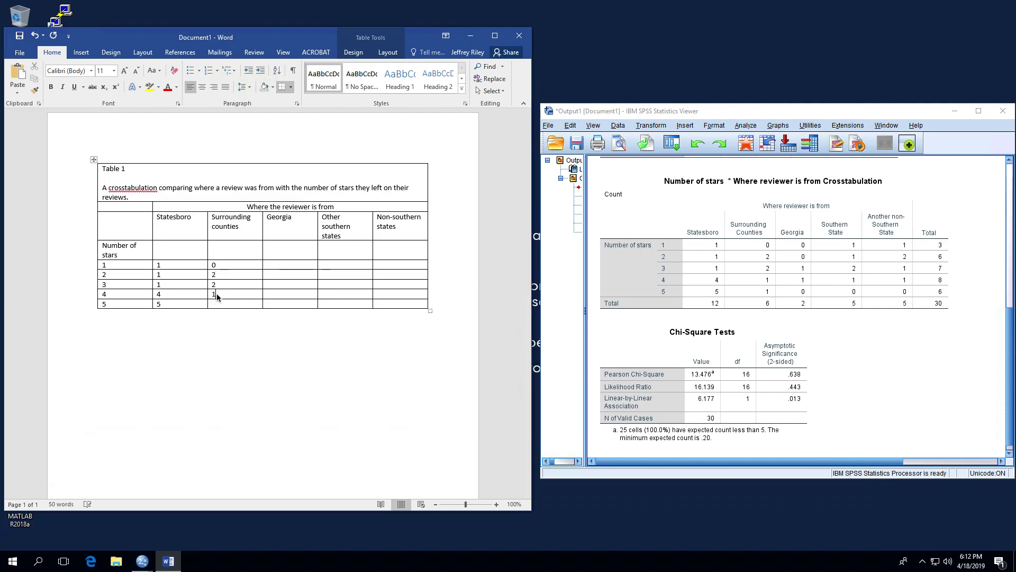
pyautogui.click(220, 305)
pyautogui.write('1')
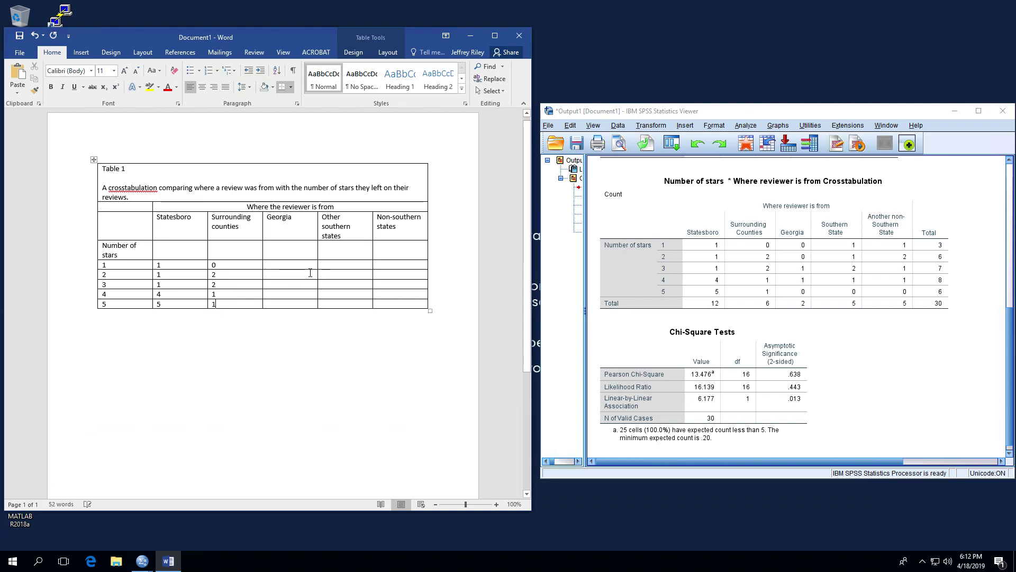
# Fill the Georgia column with counts 0, 0, 1, 1 and 0.
pyautogui.click(305, 265)
pyautogui.write('0')
pyautogui.click(293, 275)
pyautogui.write('0')
pyautogui.click(287, 285)
pyautogui.write('1')
pyautogui.click(282, 295)
pyautogui.write('1')
pyautogui.click(282, 304)
pyautogui.write('0')
# Fill the Other southern states column with counts 1, 1, 2, 1 and 0.
pyautogui.click(350, 266)
pyautogui.write('1')
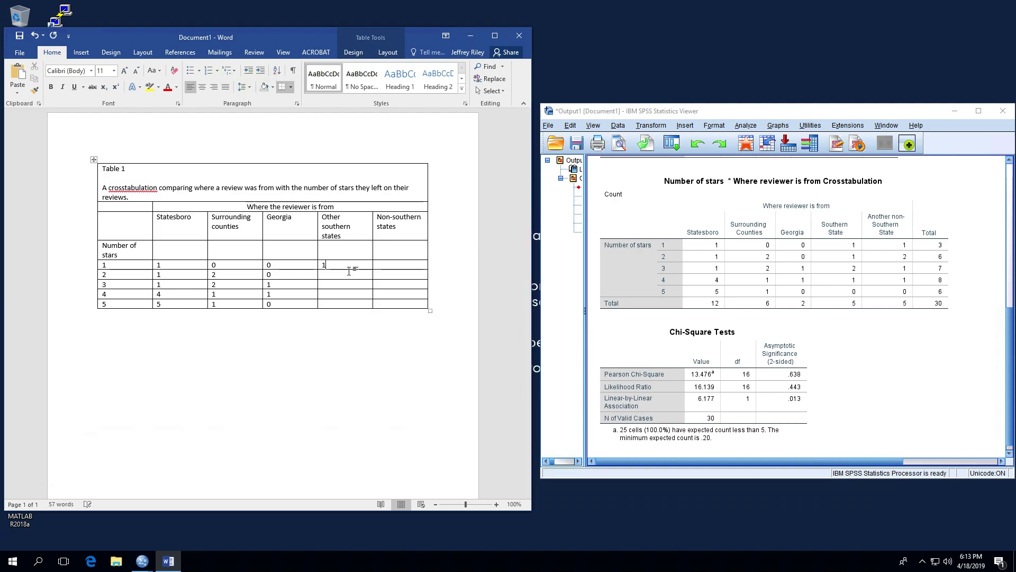
pyautogui.click(349, 276)
pyautogui.write('1')
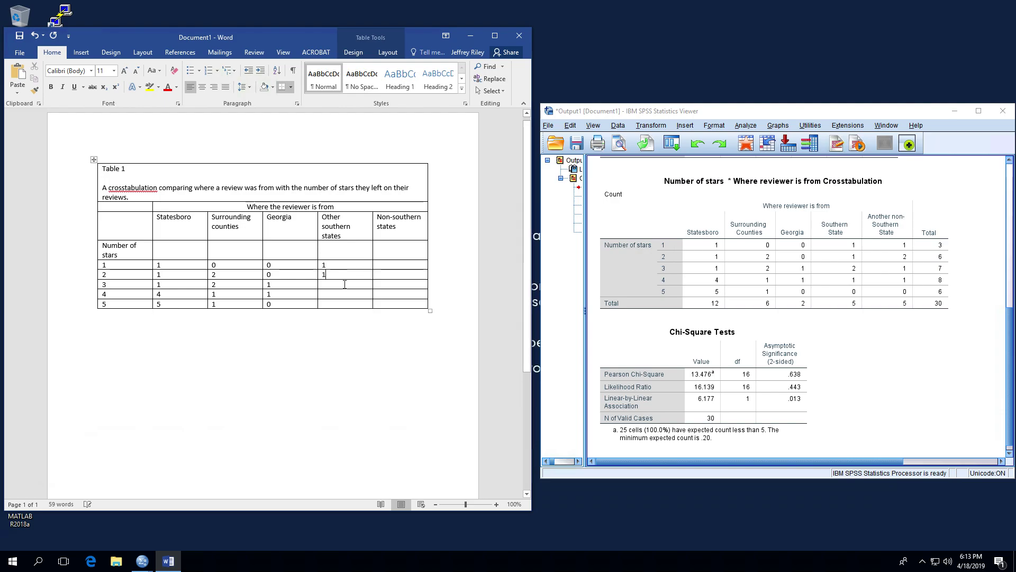
pyautogui.click(341, 286)
pyautogui.write('2 ')
pyautogui.write('1 ')
pyautogui.write('0')
# Fill the Non-southern states column with counts 1, 2, 1 and 10.
pyautogui.click(404, 264)
pyautogui.write('1')
pyautogui.click(391, 275)
pyautogui.write('2')
pyautogui.click(391, 286)
pyautogui.write('1')
pyautogui.click(390, 294)
pyautogui.write('10')
pyautogui.scroll(-1, 386, 300)
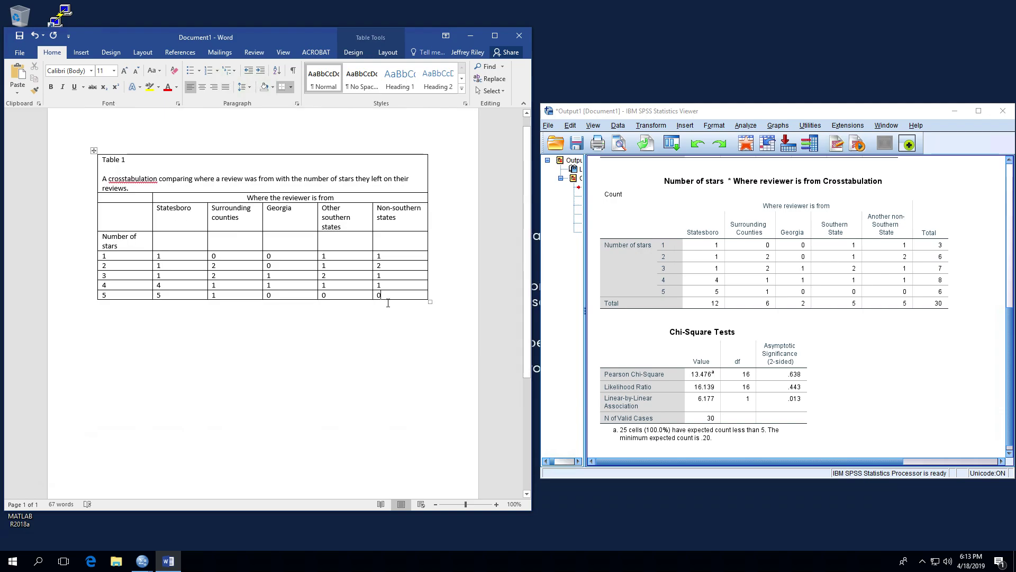
# Select the whole table with its caption and open the Borders list on Table Design.
pyautogui.press('Down')
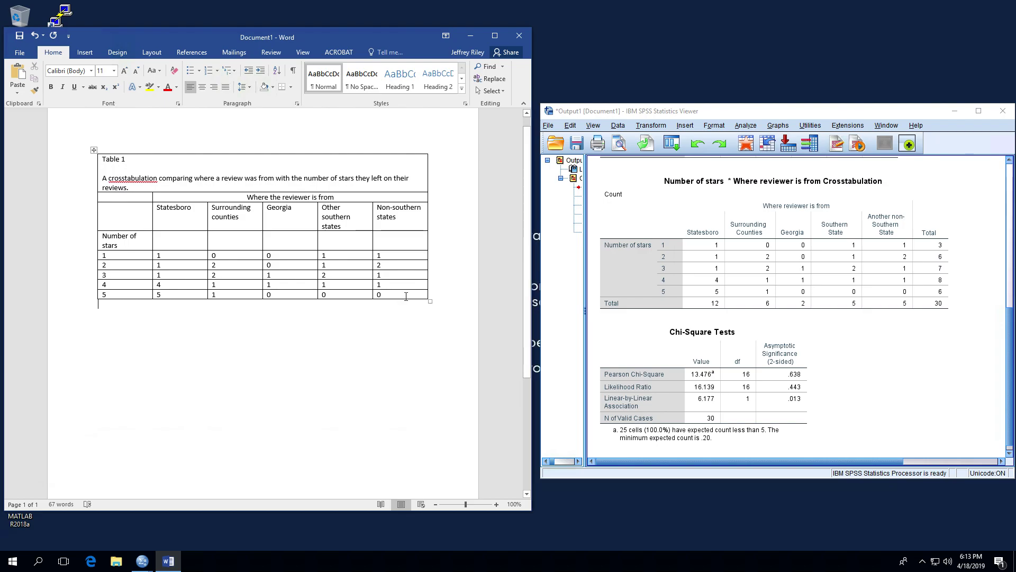
pyautogui.moveTo(406, 296)
pyautogui.mouseDown()
pyautogui.moveTo(201, 197)
pyautogui.moveTo(118, 173)
pyautogui.mouseUp()
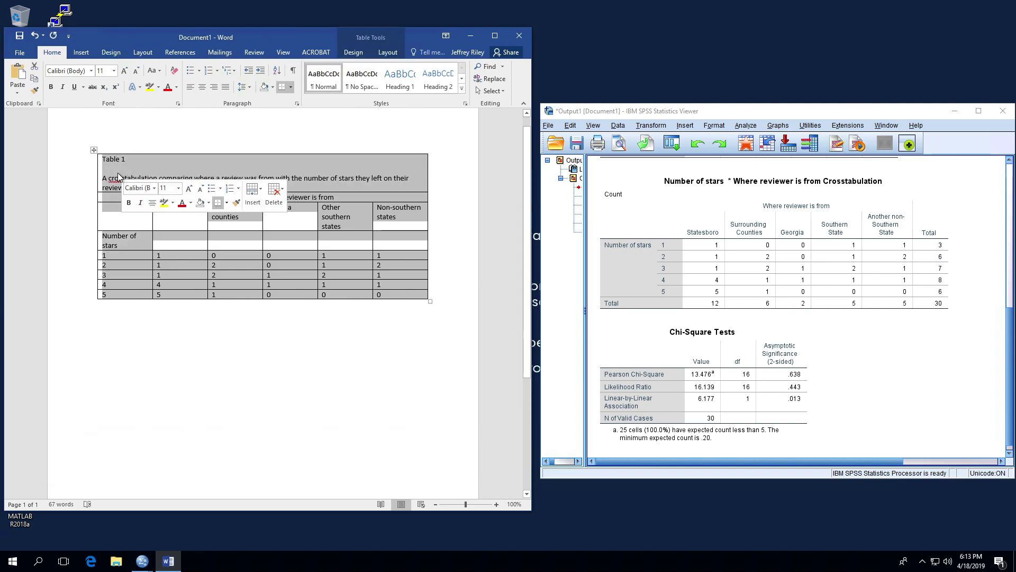
pyautogui.click(363, 55)
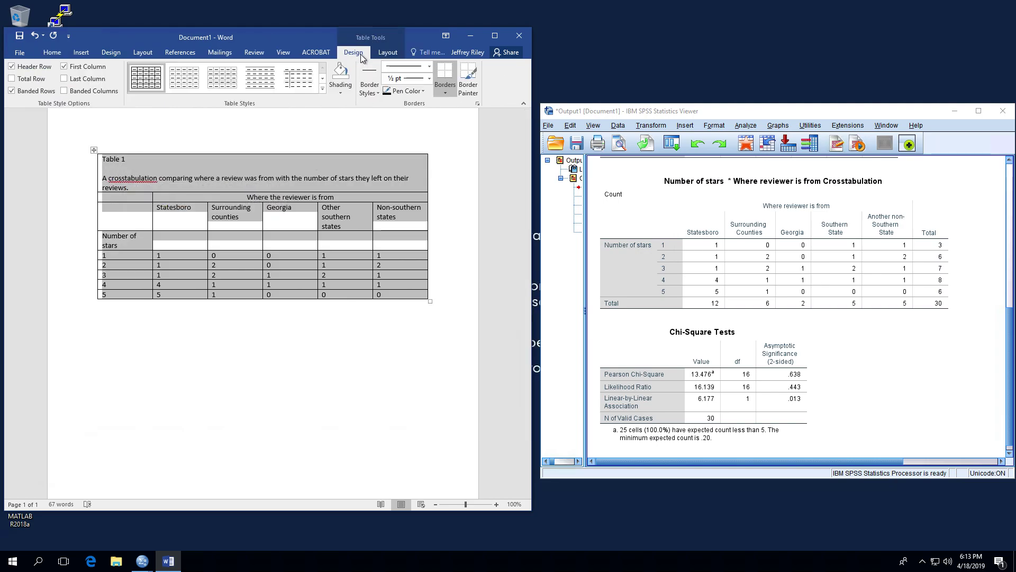
pyautogui.click(444, 96)
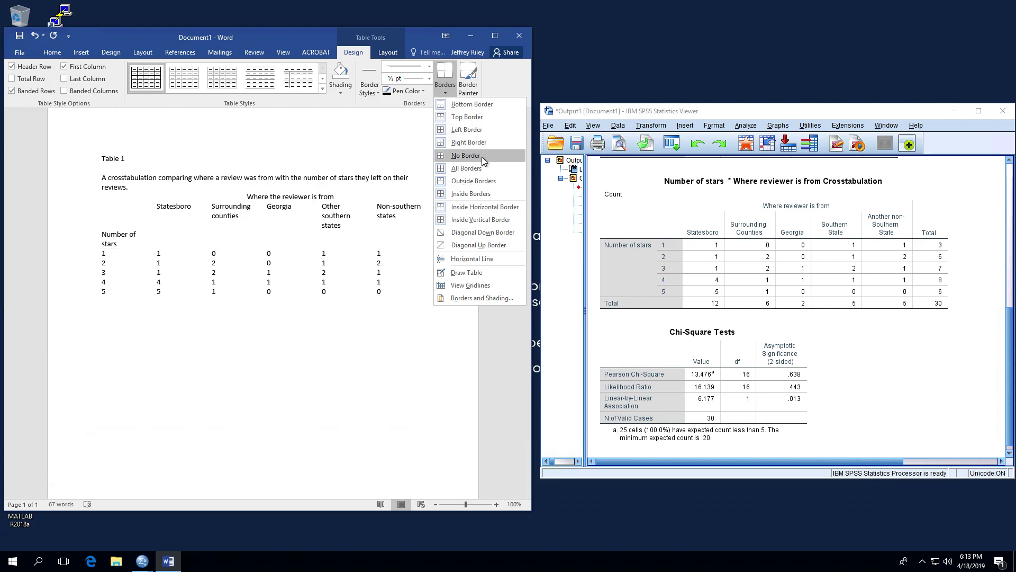
# Apply No Border to the entire crosstab table.
pyautogui.click(465, 155)
pyautogui.click(471, 163)
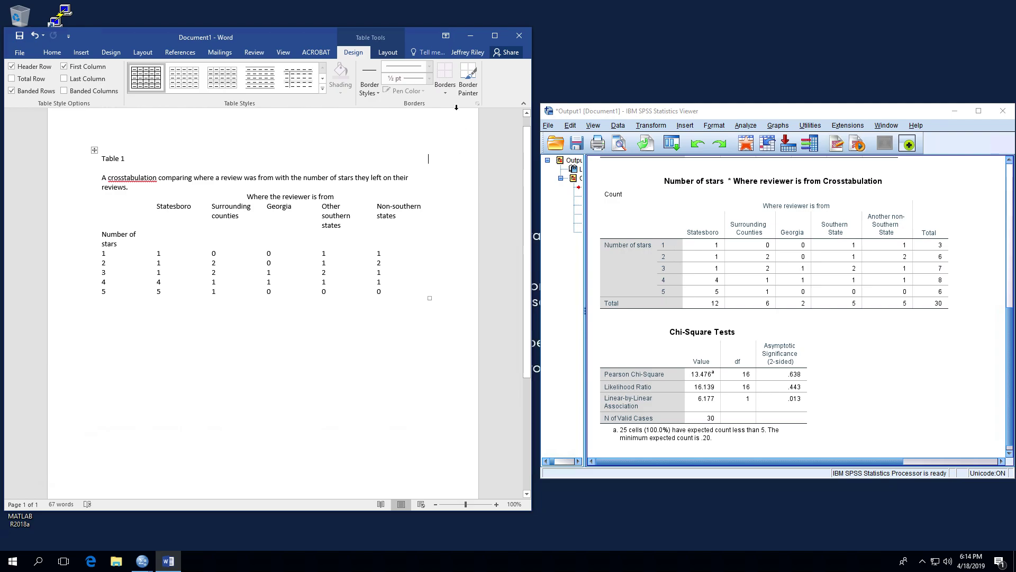
pyautogui.click(447, 94)
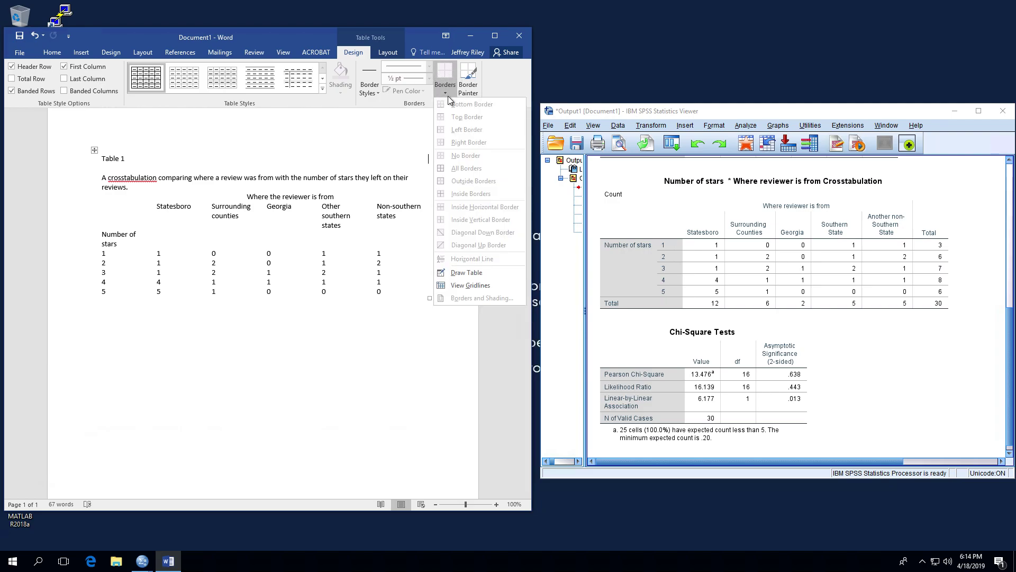
pyautogui.click(381, 153)
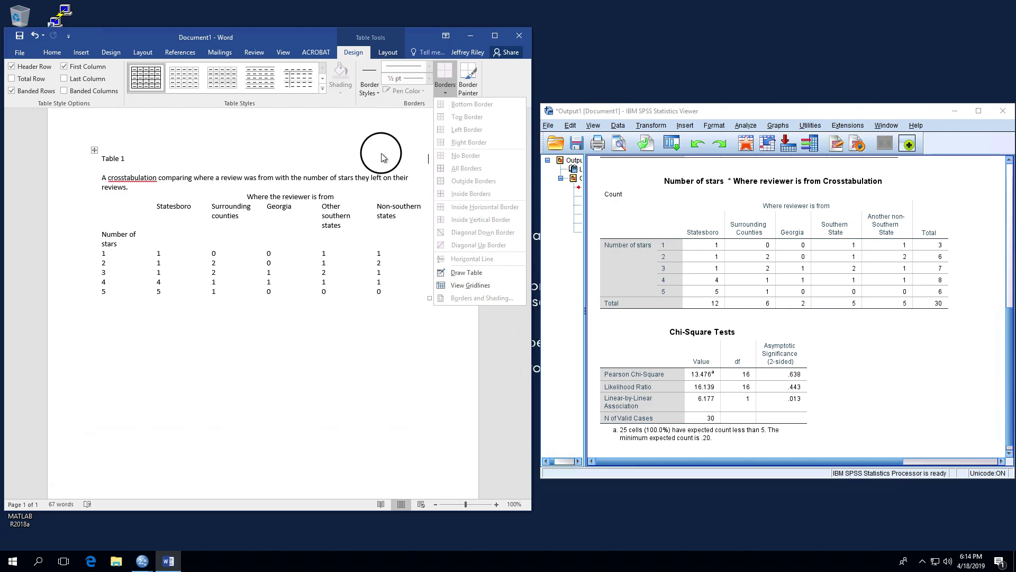
# Add a bottom border along the table's lower edge.
pyautogui.click(394, 288)
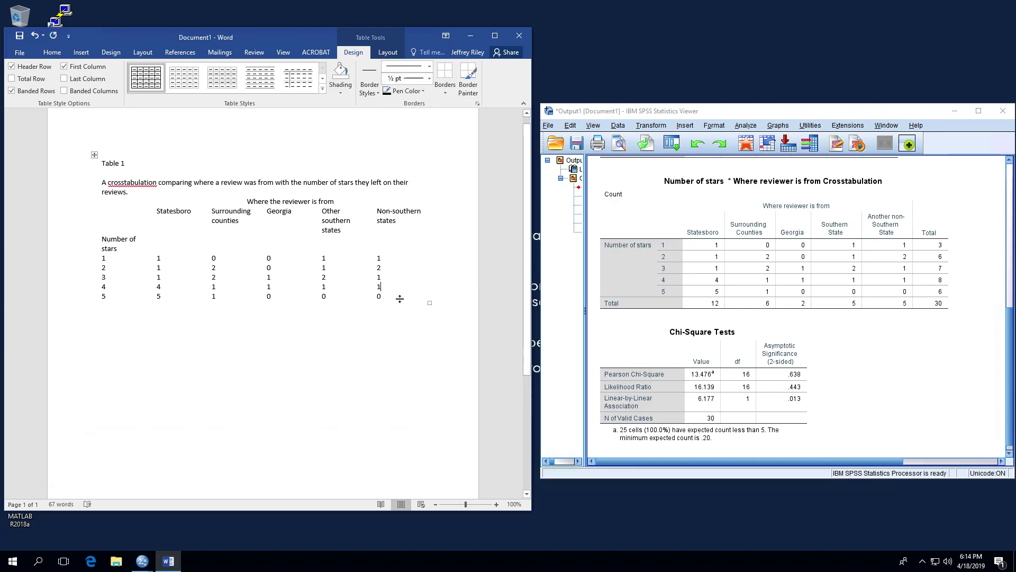
pyautogui.click(95, 155)
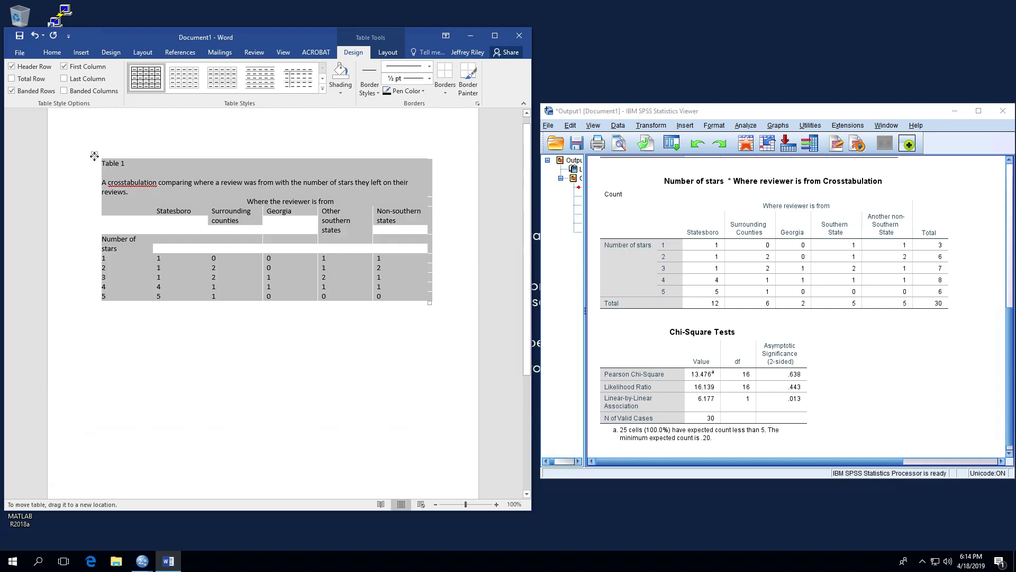
pyautogui.click(446, 92)
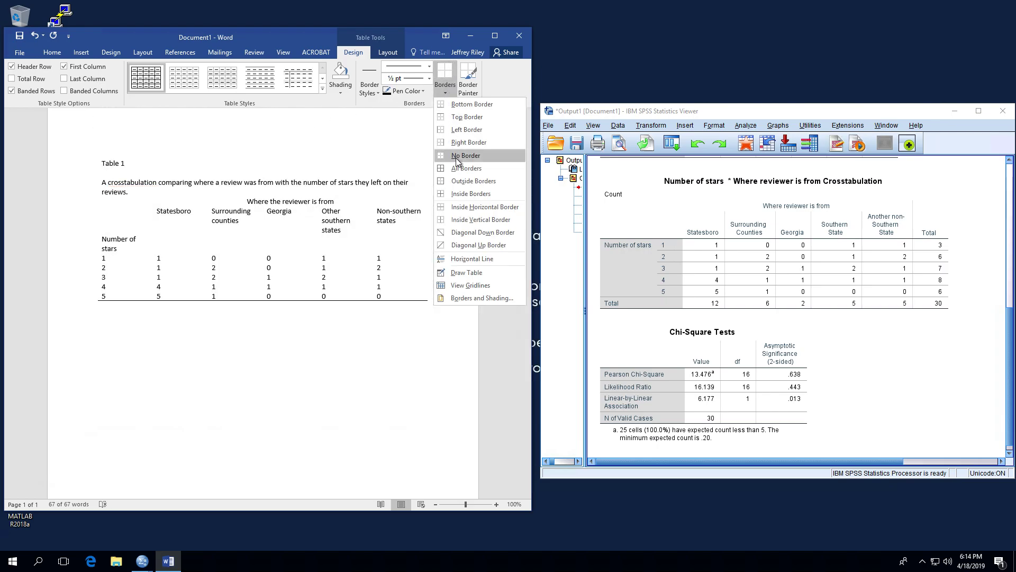
pyautogui.click(477, 105)
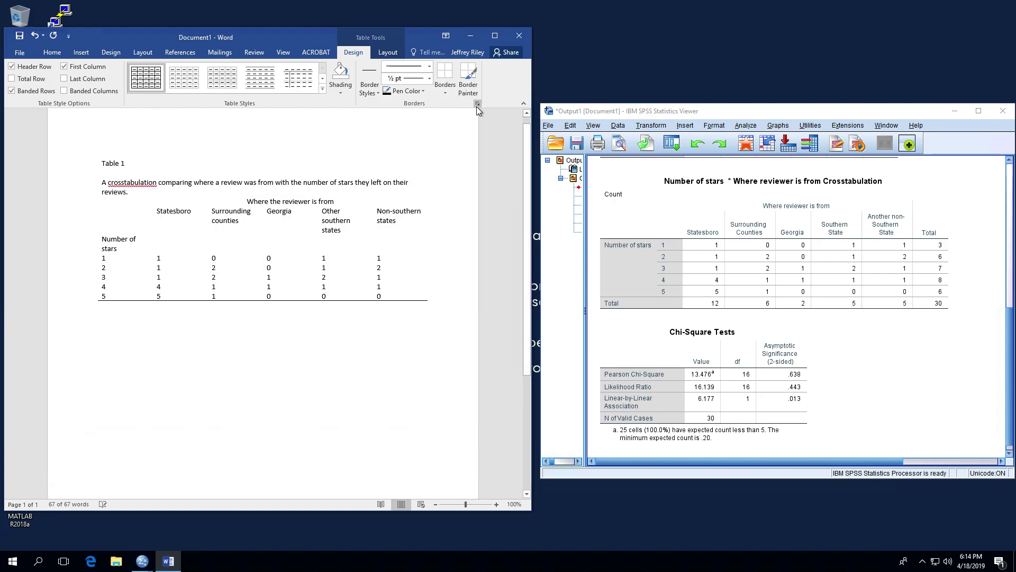
pyautogui.click(442, 324)
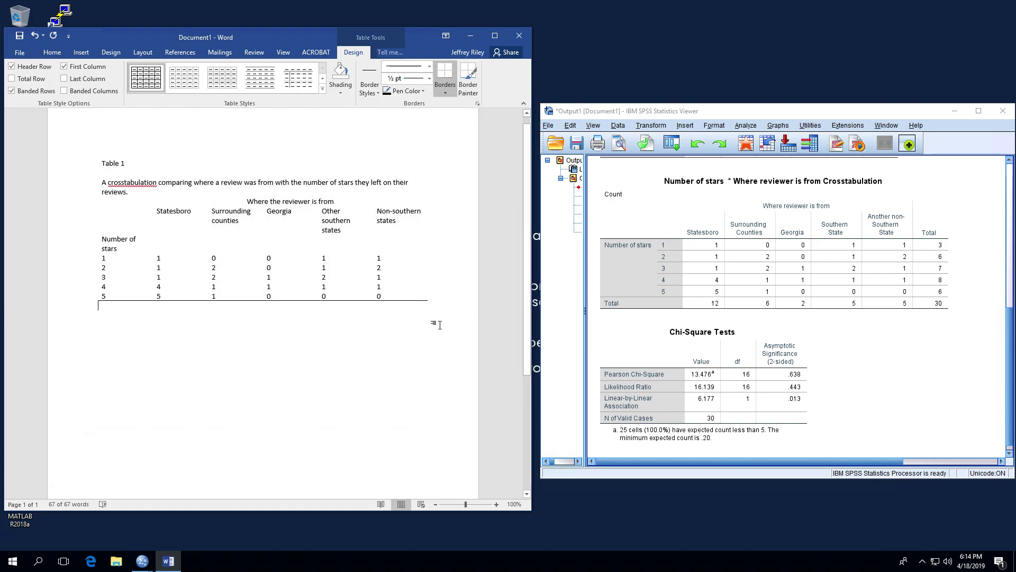
# Add rules beneath the caption row and beneath the 'Where the reviewer is from' row.
pyautogui.click(211, 191)
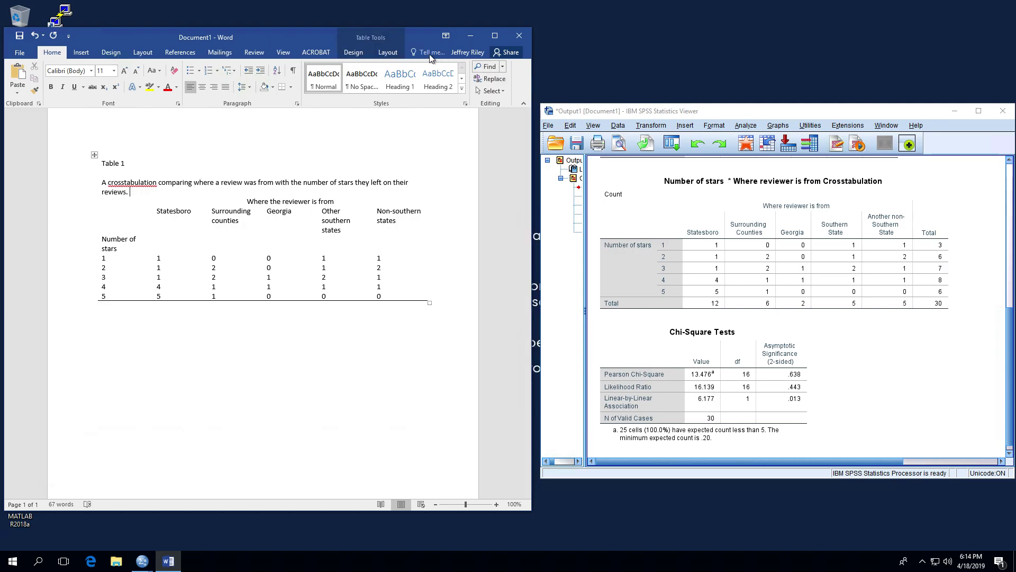
pyautogui.click(360, 51)
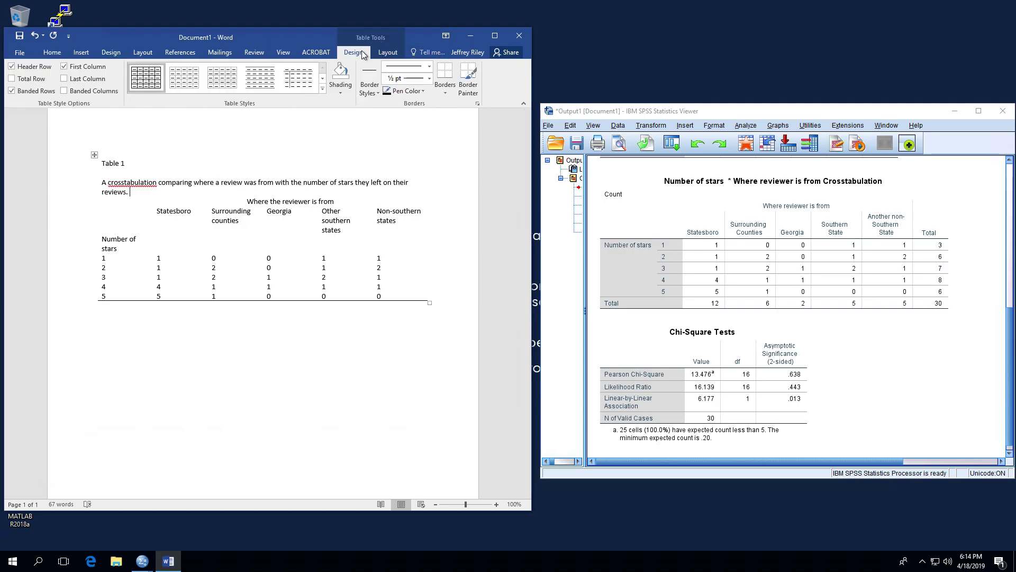
pyautogui.click(450, 77)
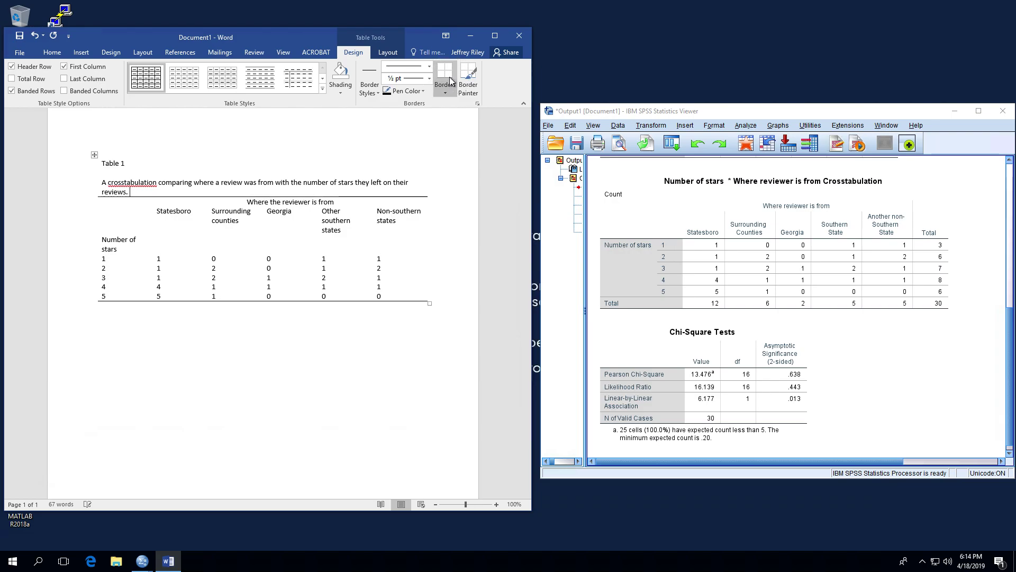
pyautogui.click(306, 203)
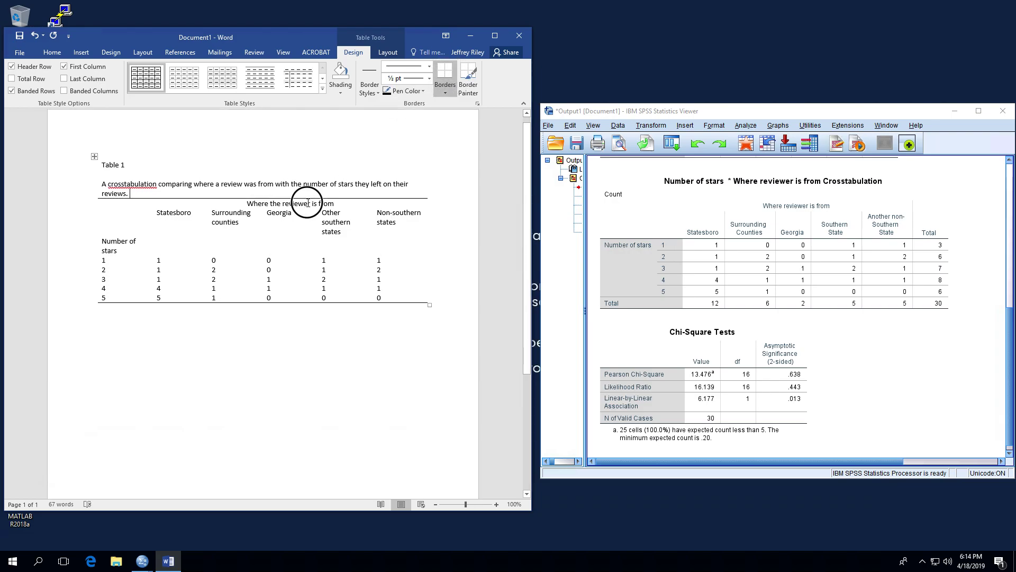
pyautogui.click(445, 77)
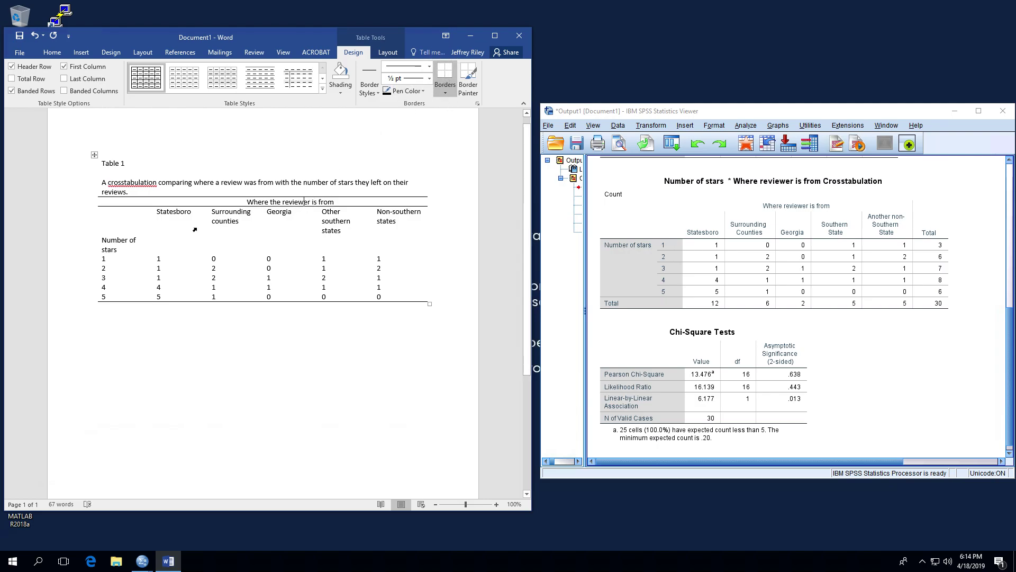
# Add a rule under the Statesboro through Non-southern states column headings.
pyautogui.moveTo(175, 222); pyautogui.dragTo(233, 225)
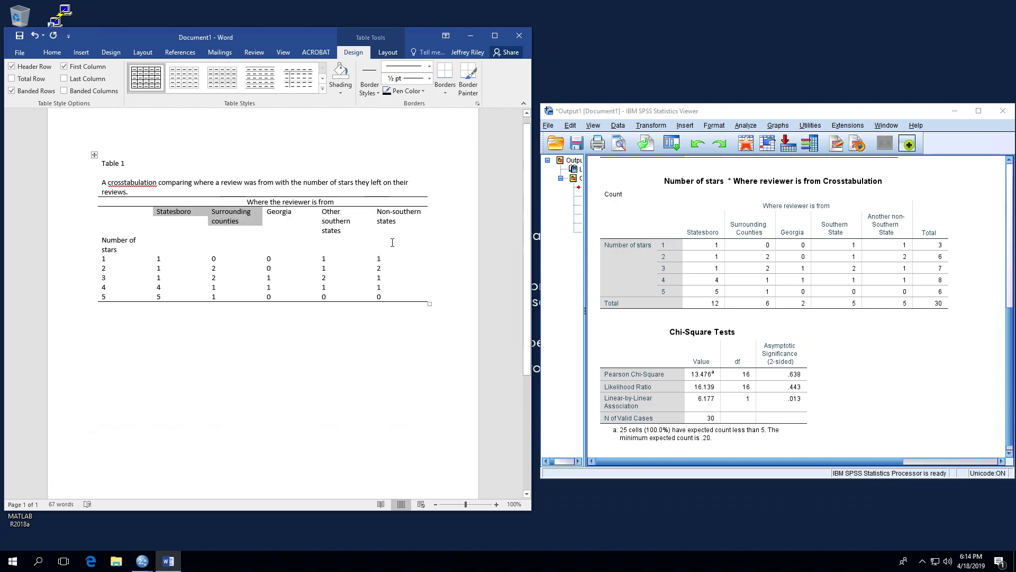
pyautogui.click(405, 233)
pyautogui.moveTo(406, 233)
pyautogui.mouseDown()
pyautogui.moveTo(399, 220)
pyautogui.moveTo(188, 222)
pyautogui.mouseUp()
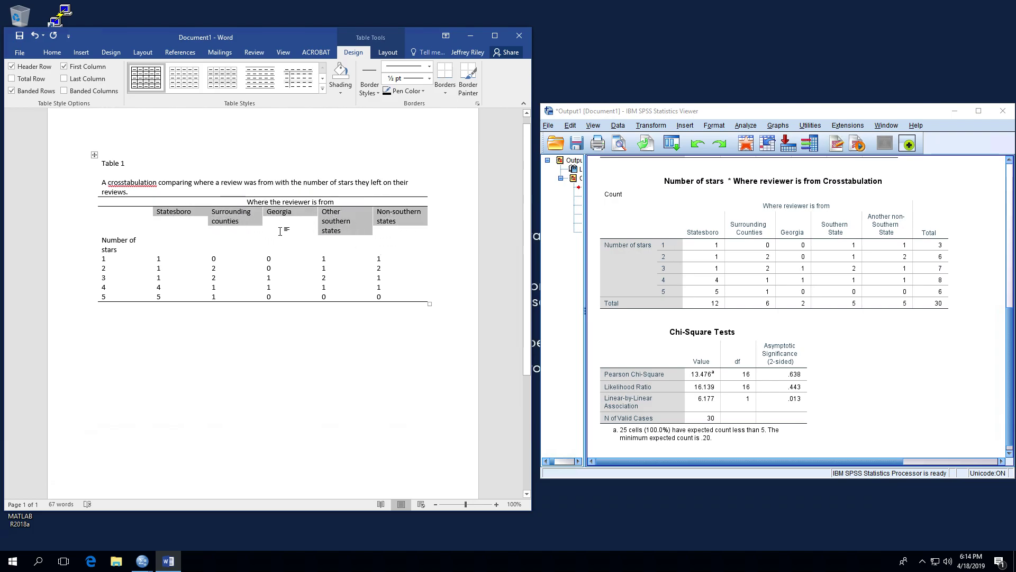
pyautogui.click(450, 76)
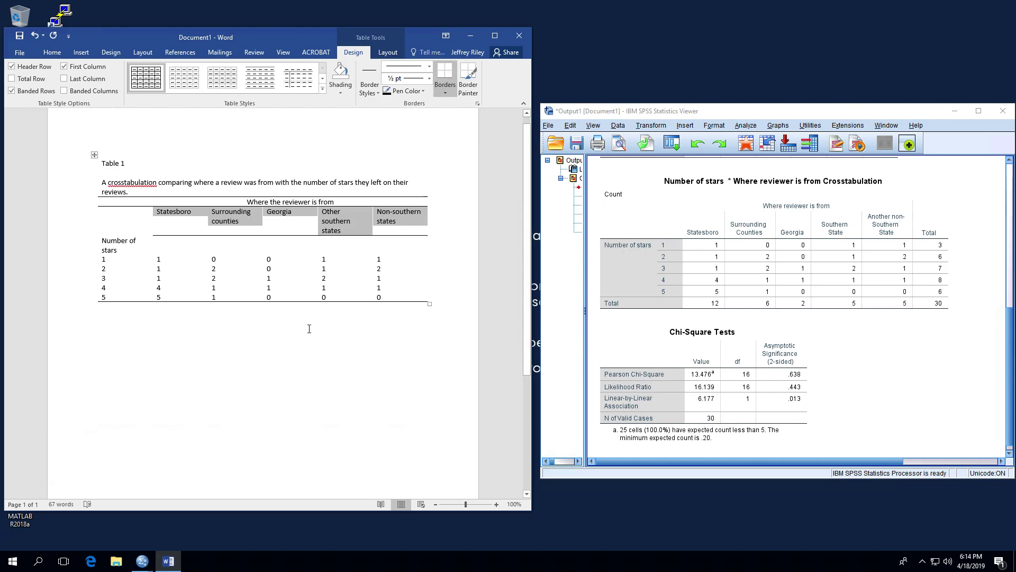
# Add a bottom rule under the 'Number of stars' cell.
pyautogui.click(121, 250)
pyautogui.moveTo(120, 250); pyautogui.dragTo(101, 241)
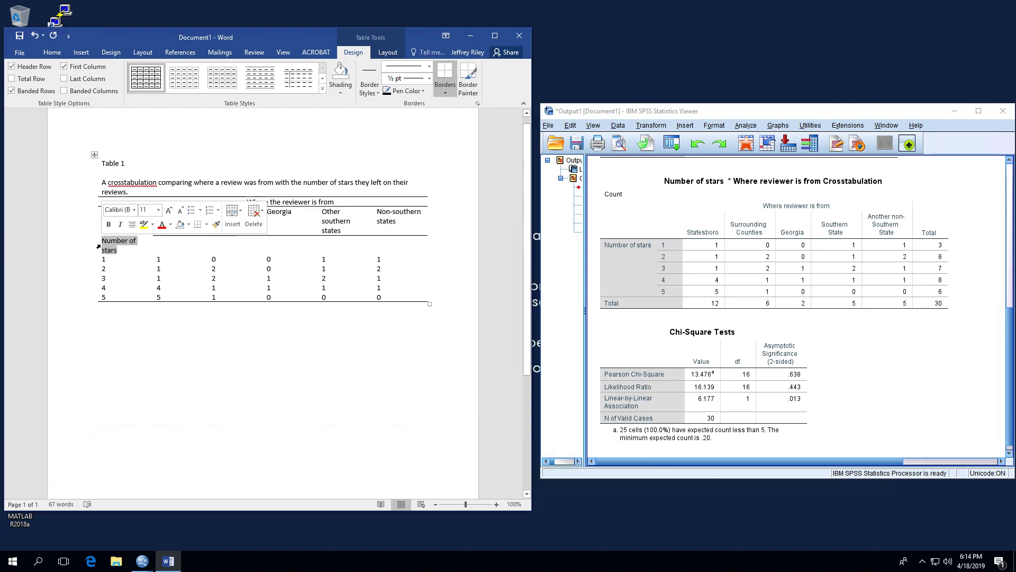
pyautogui.click(444, 74)
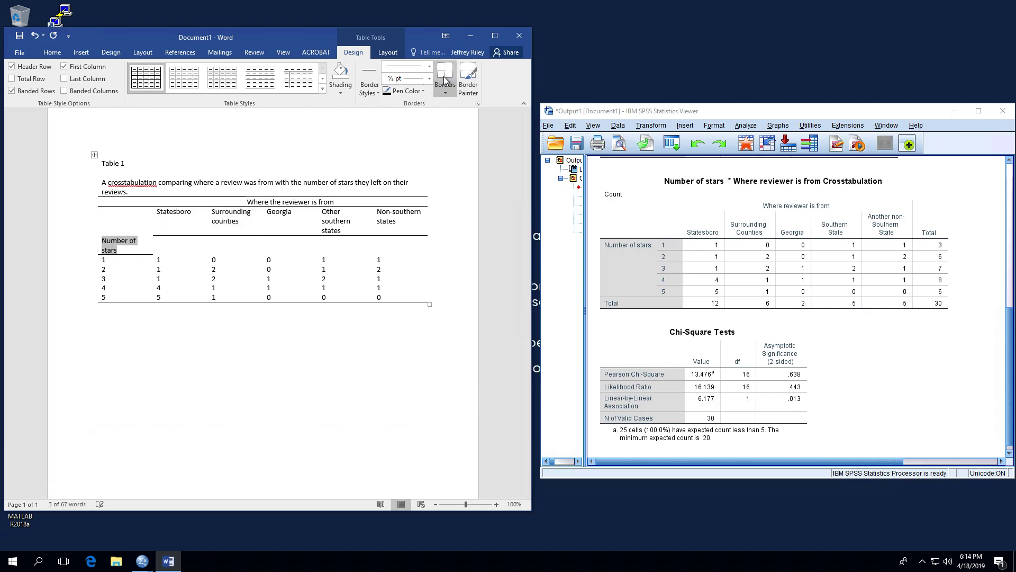
pyautogui.click(138, 290)
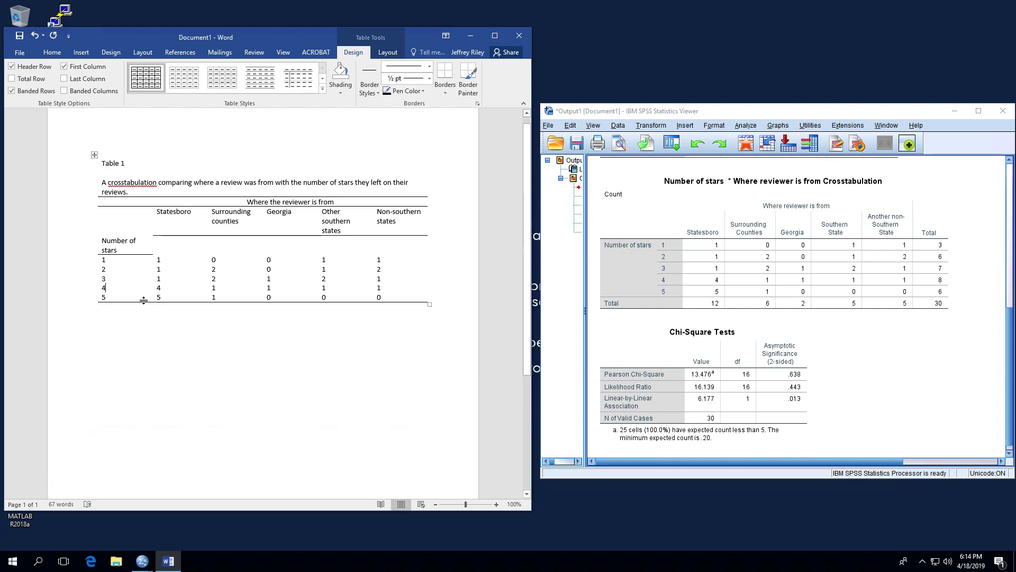
# Make the table caption italic.
pyautogui.moveTo(158, 191); pyautogui.dragTo(100, 182)
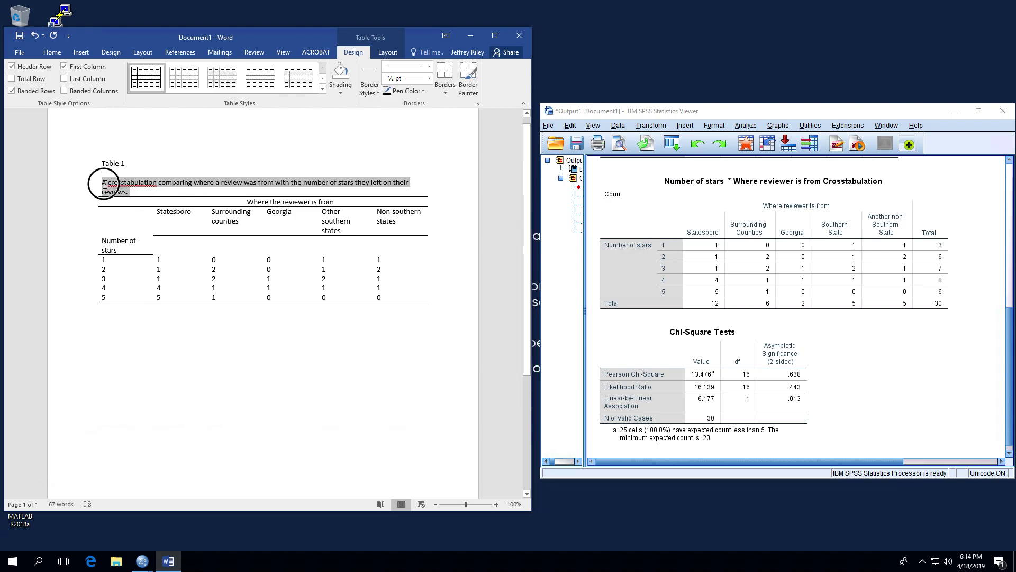
pyautogui.click(52, 51)
pyautogui.click(63, 88)
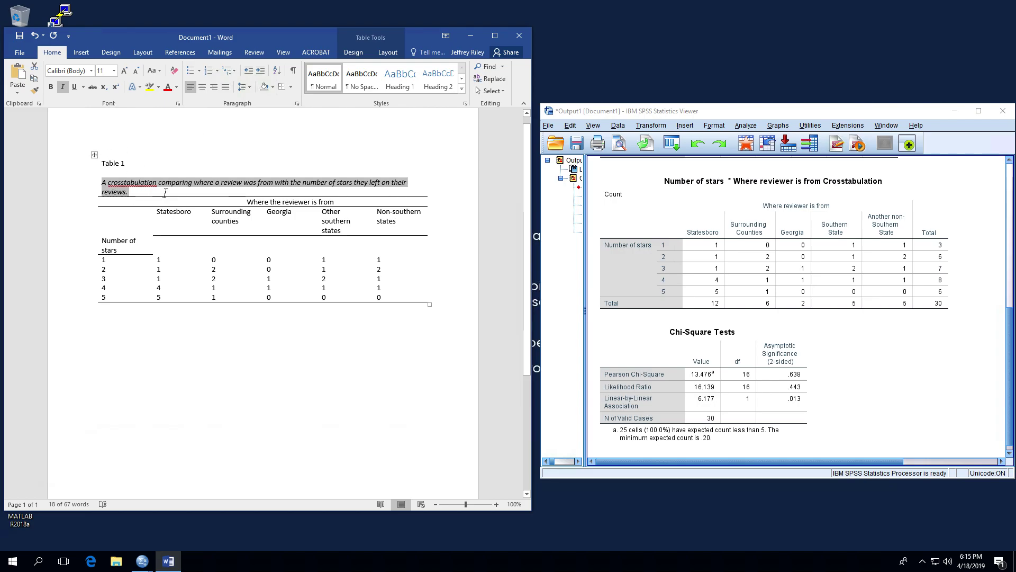
# Set the whole table in Times New Roman.
pyautogui.click(93, 155)
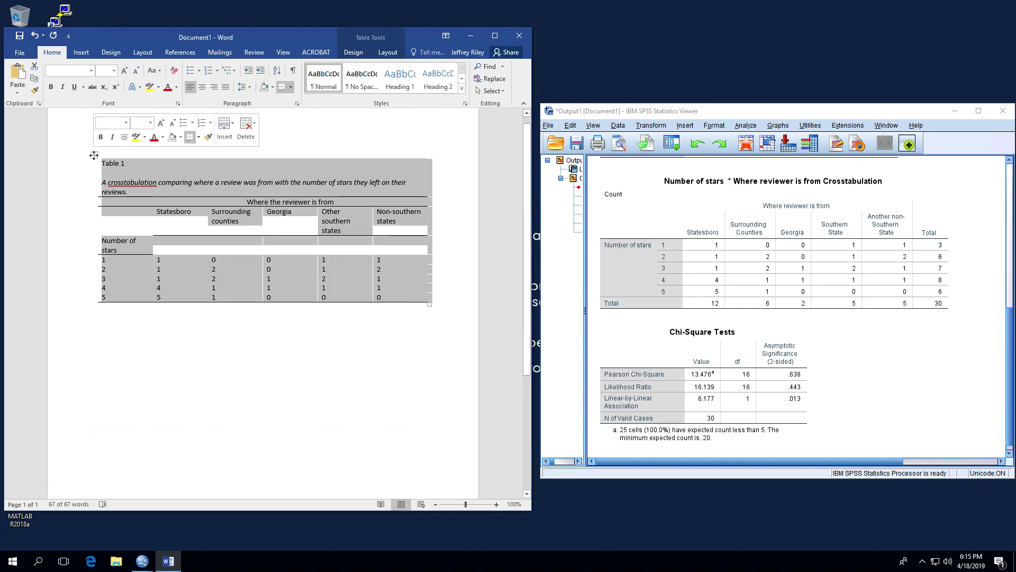
pyautogui.click(92, 72)
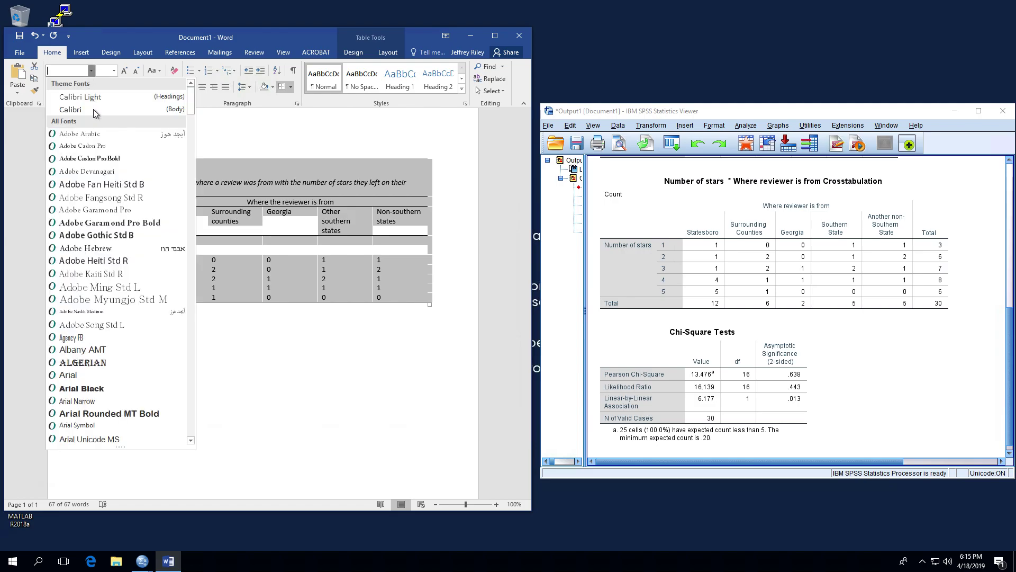
pyautogui.write('T')
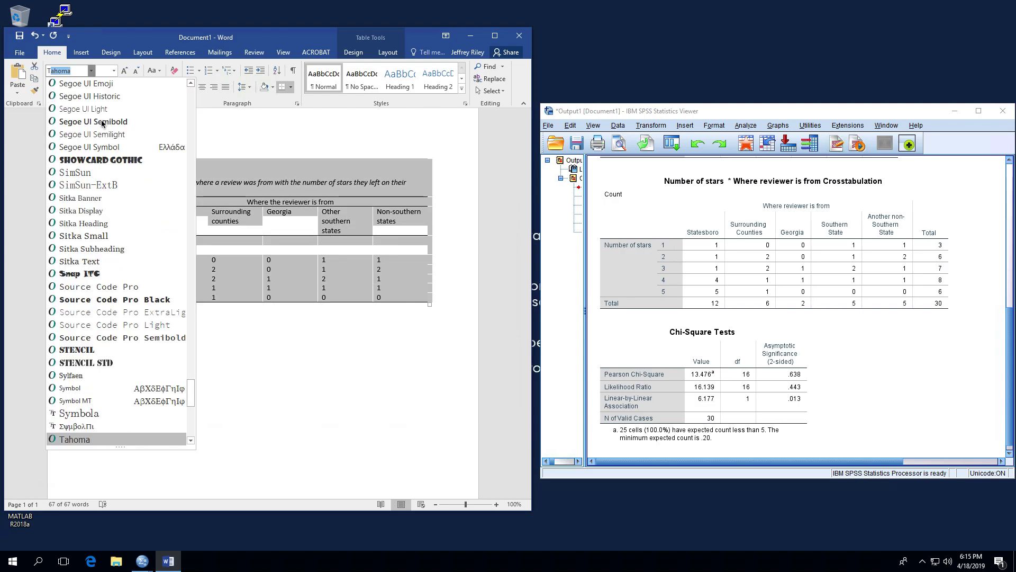
pyautogui.write('imes New Ro')
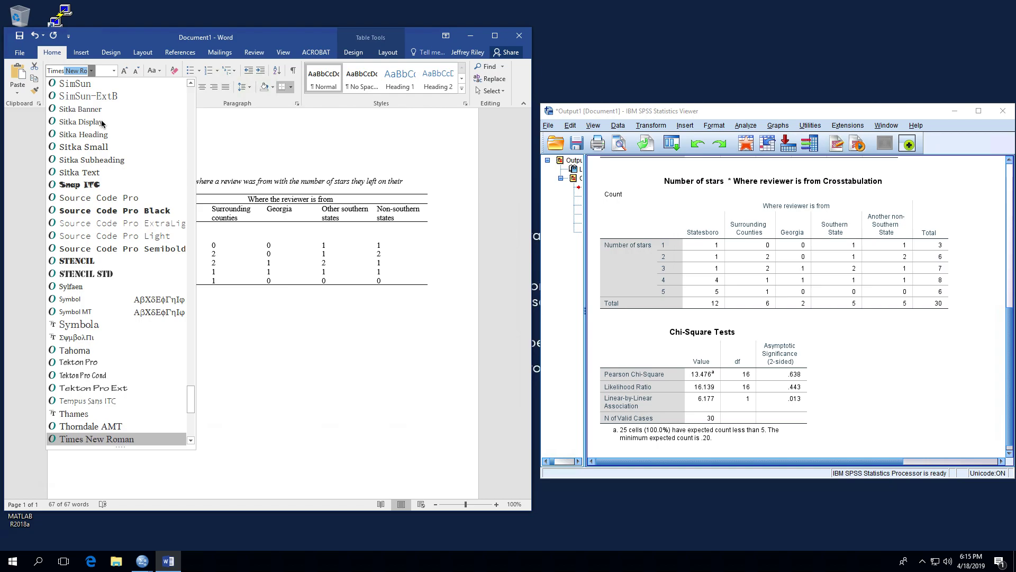
pyautogui.press('Return')
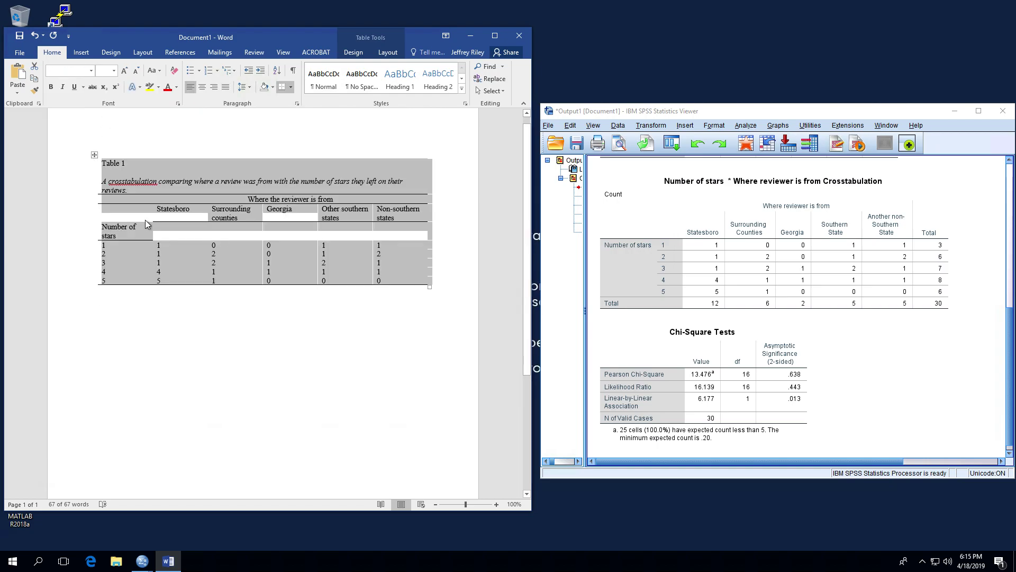
# Type 'Note: Pearson Chi-Square = 13.476, df = 16, p = .638' below the table, checking the SPSS output.
pyautogui.click(294, 332)
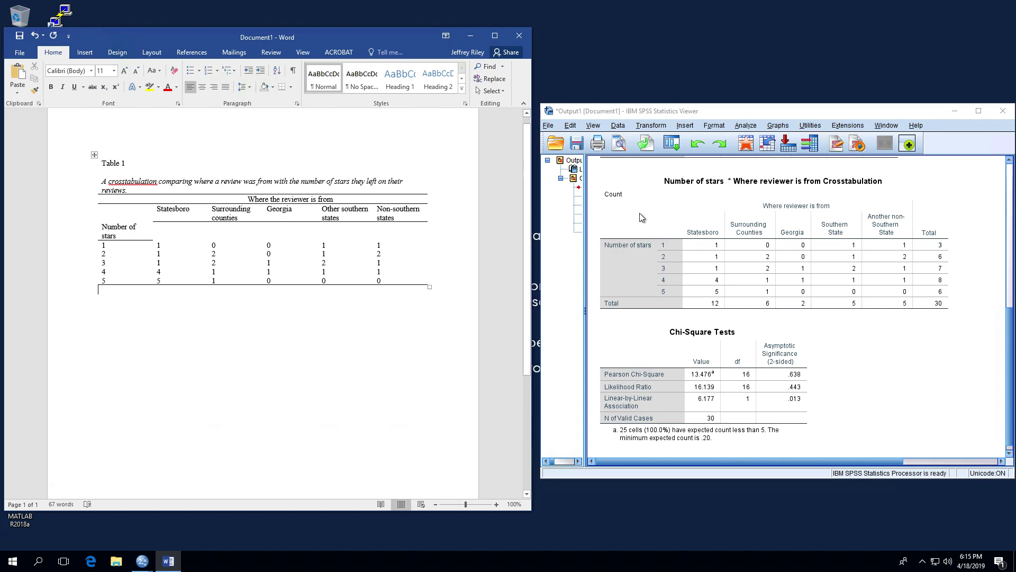
pyautogui.click(683, 219)
pyautogui.write('Note:')
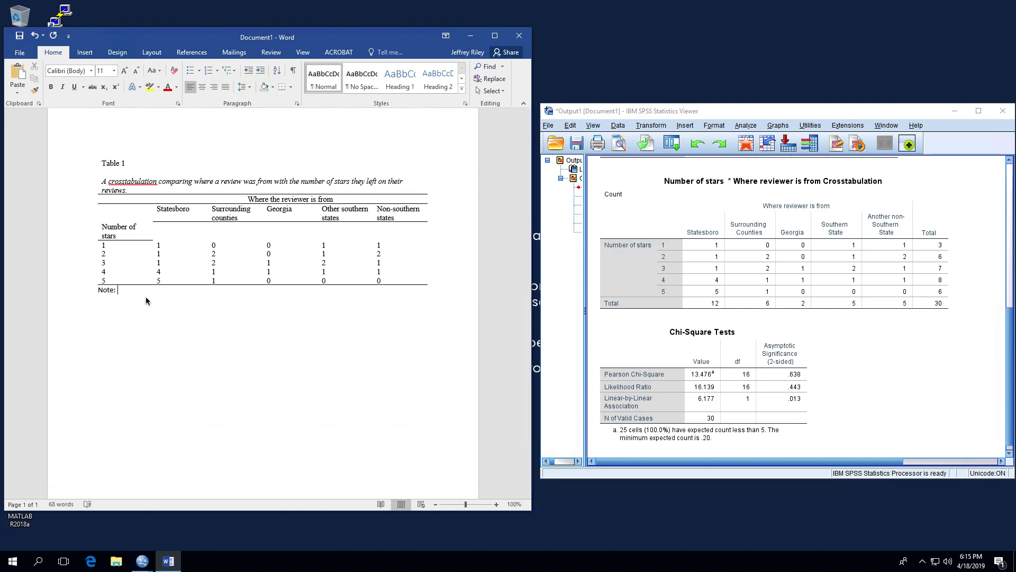
pyautogui.write(' Pearson Chi-Square = 13.476, df = 16,')
pyautogui.write('p = .638')
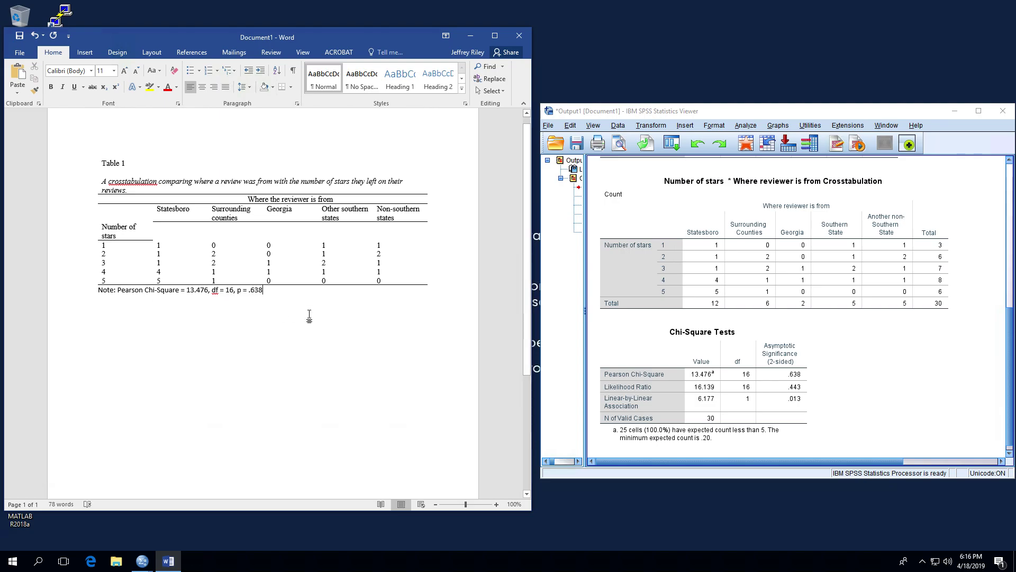
# Change the chi-square note line under the table to Times New Roman.
pyautogui.click(800, 375)
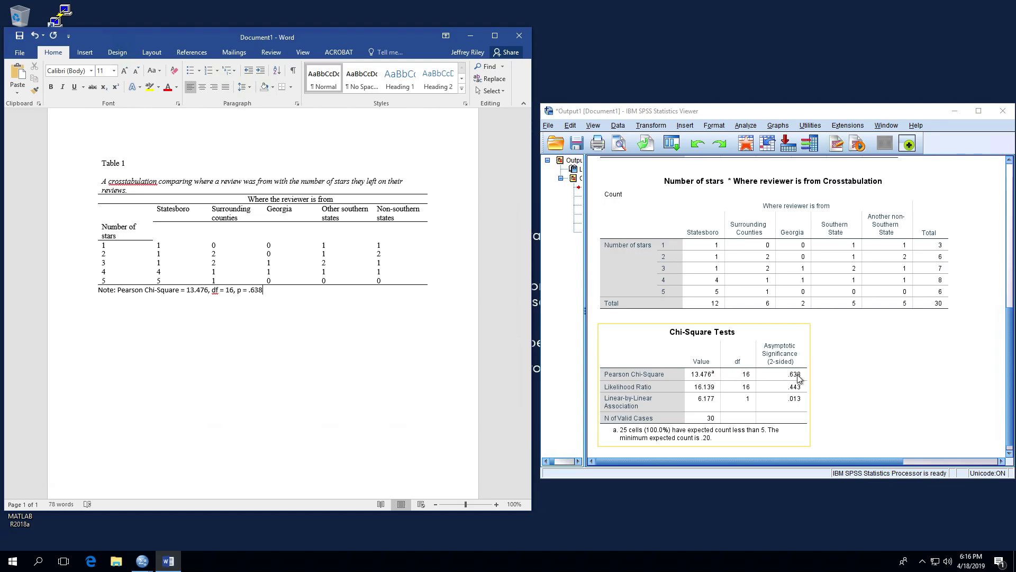
pyautogui.click(293, 320)
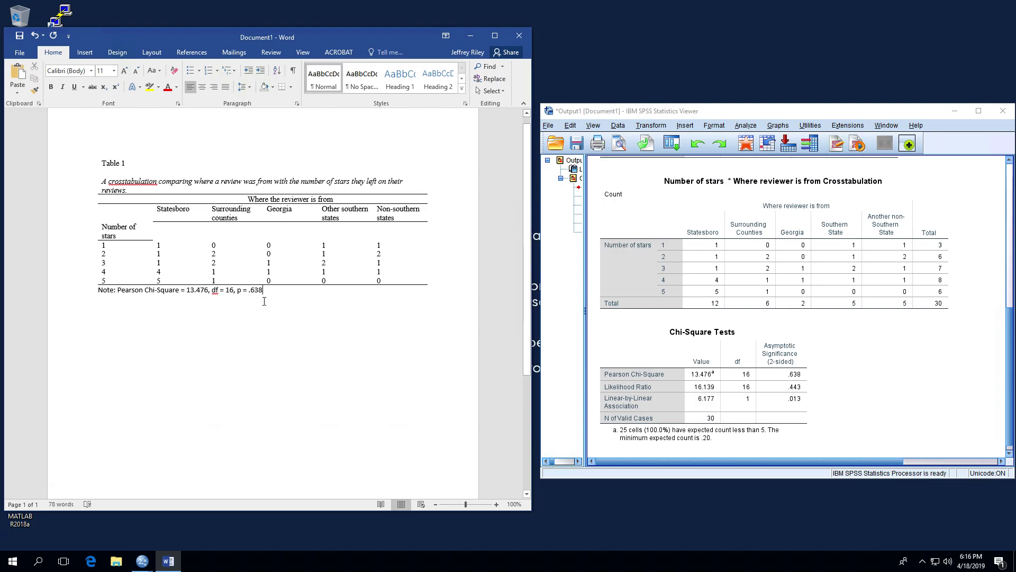
pyautogui.moveTo(274, 295); pyautogui.dragTo(102, 294)
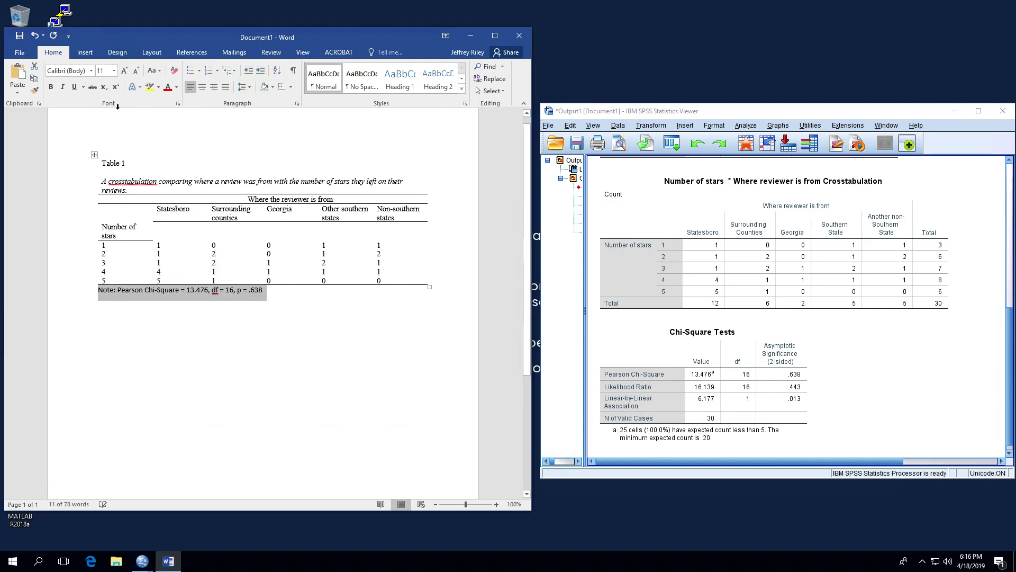
pyautogui.click(94, 74)
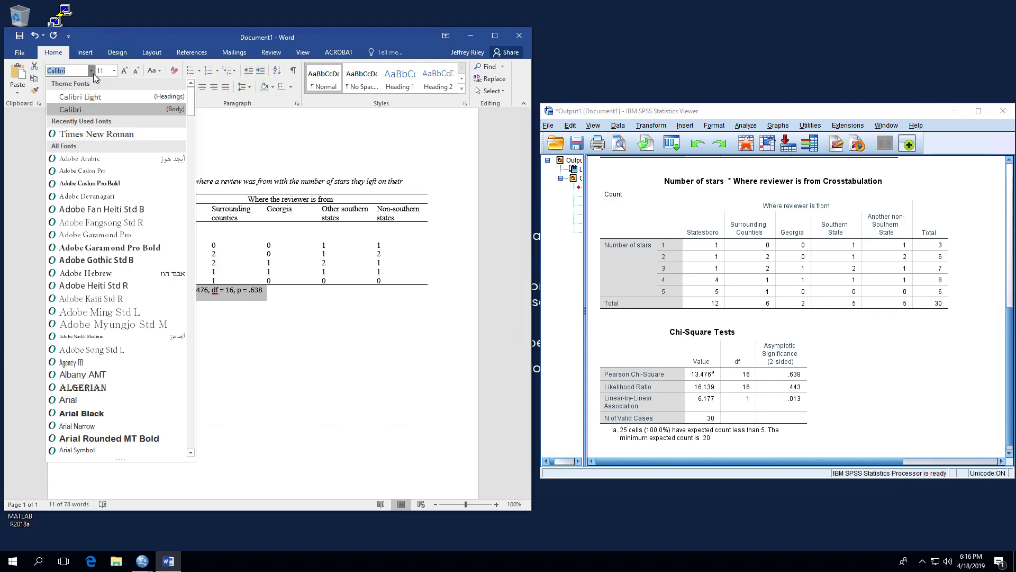
pyautogui.click(103, 136)
pyautogui.click(329, 298)
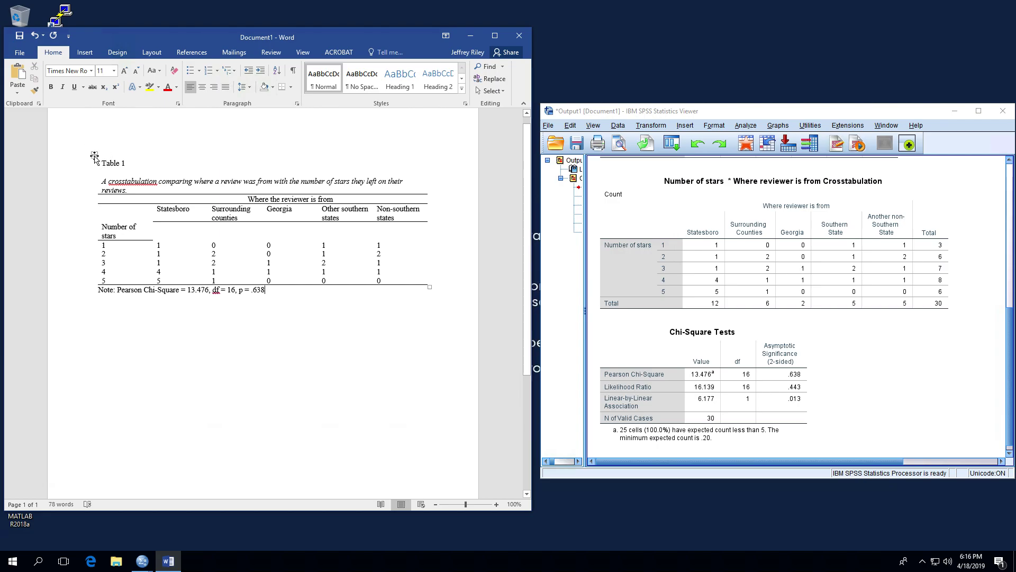
# Select the table together with its chi-square note line and copy them.
pyautogui.click(94, 155)
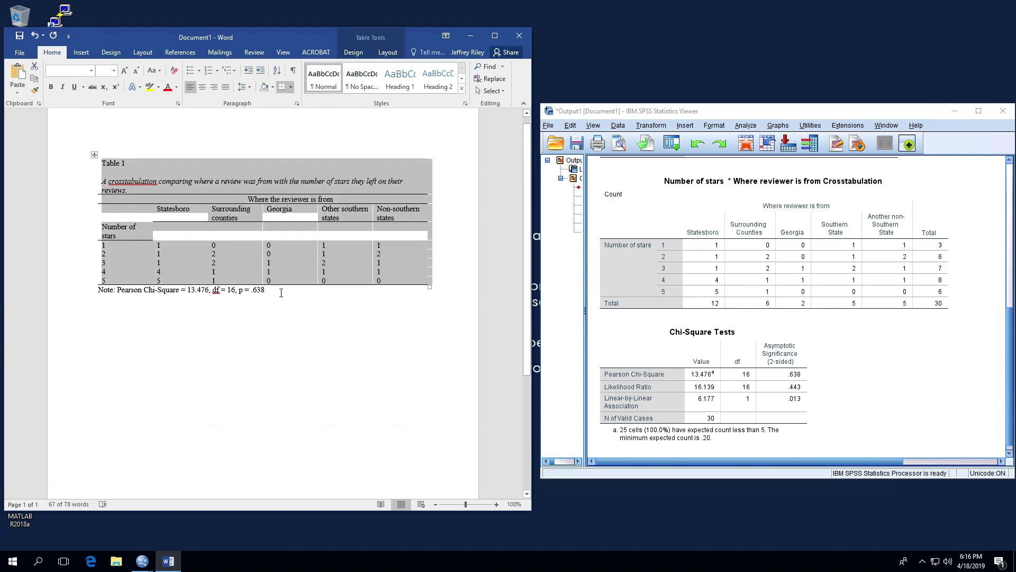
pyautogui.keyDown('shift'); pyautogui.click(264, 294); pyautogui.keyUp('shift')
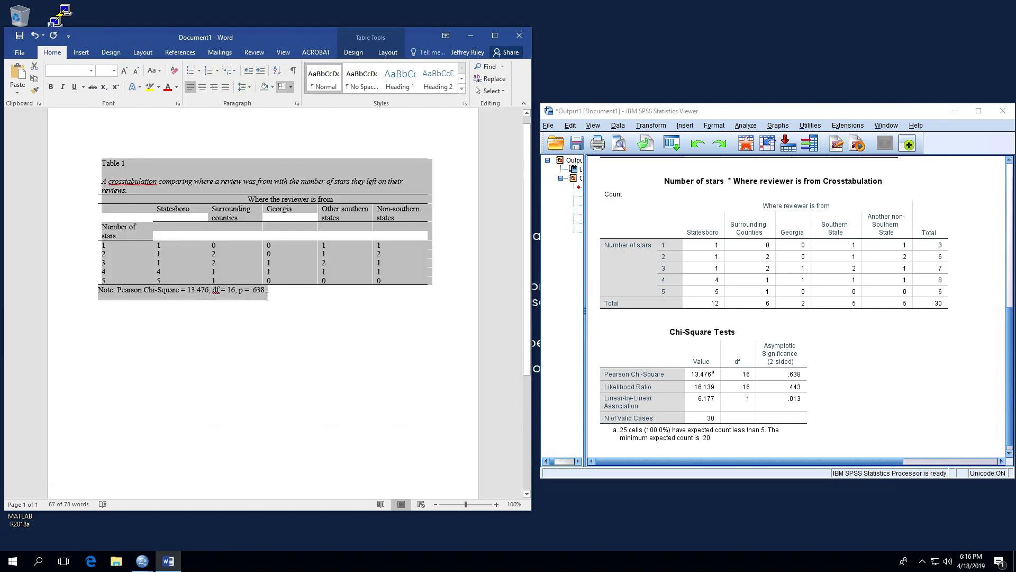
pyautogui.rightClick(254, 162)
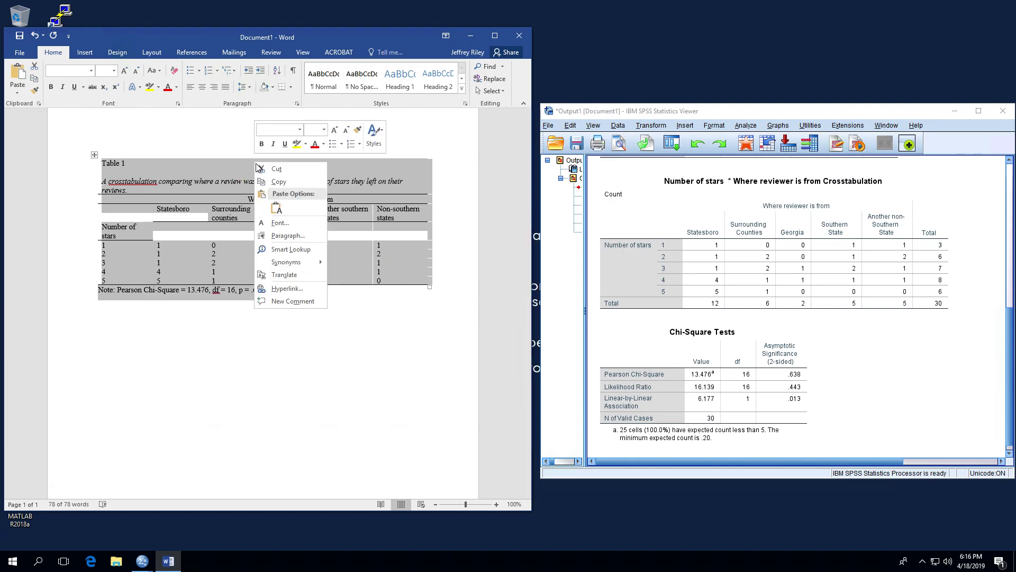
pyautogui.click(279, 180)
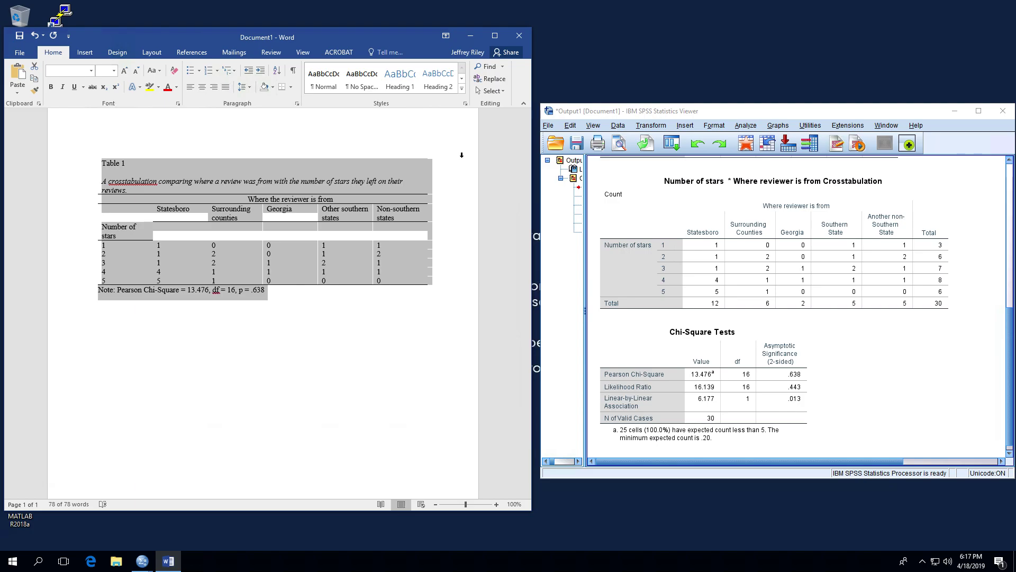
pyautogui.press('super+shift+5')
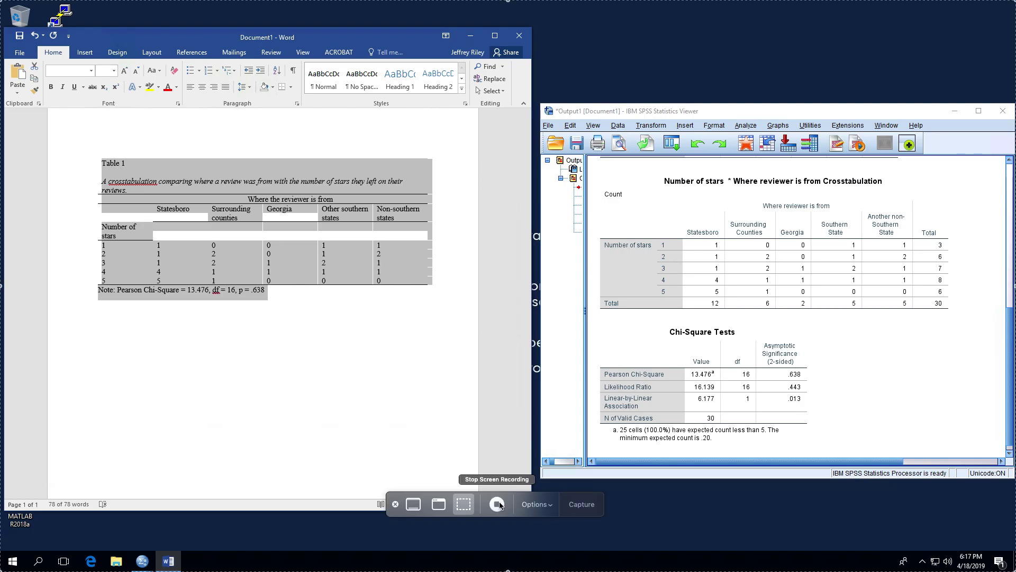